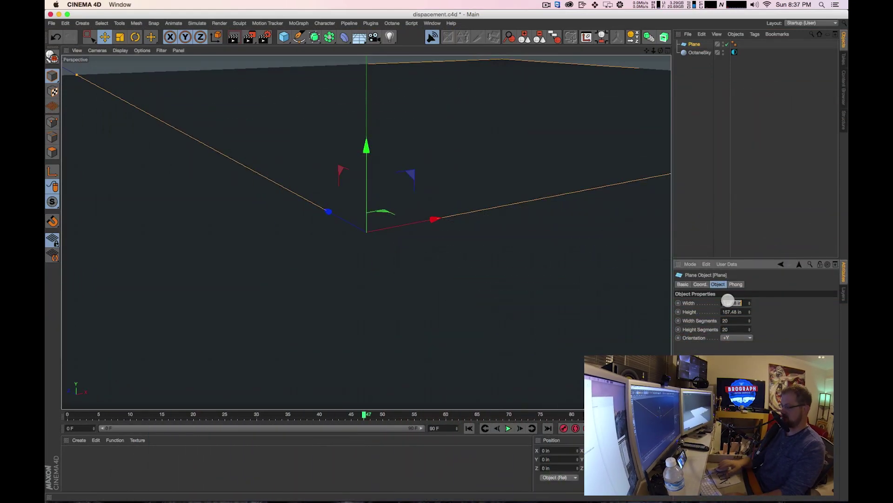
Set the plane's width and height to 20 in
type("20")
key("Tab")
type("20")
key("Return")
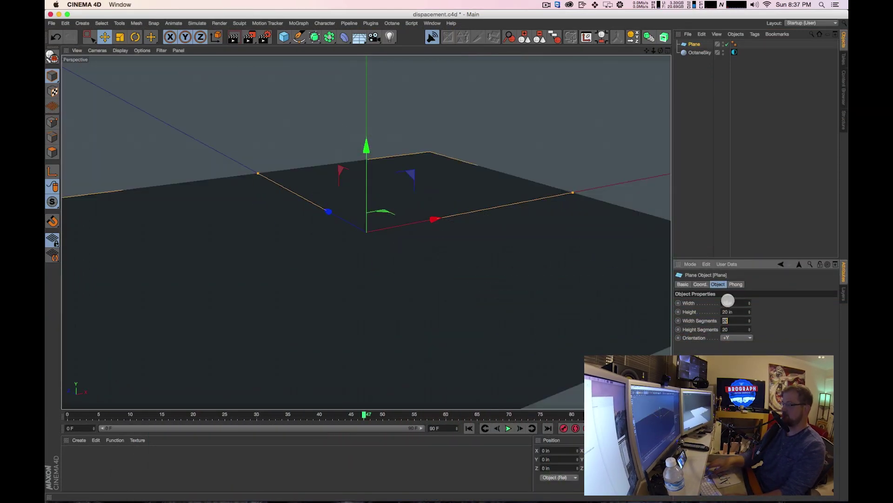
Move the Plane below OctaneSky in the object hierarchy
scroll(373, 231, "down", 5)
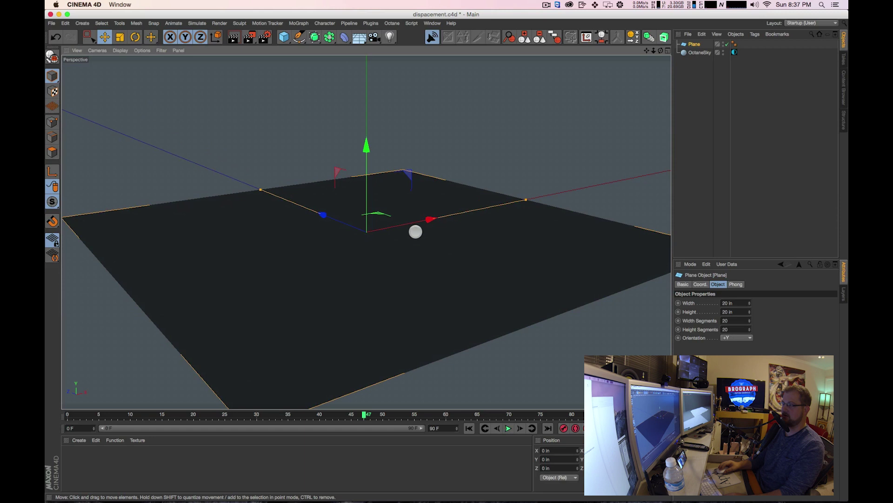
left_click(708, 60)
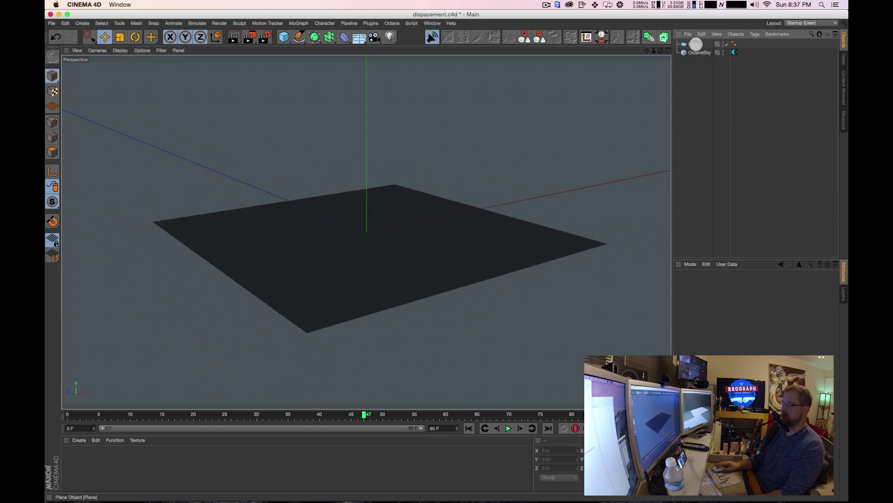
left_click_drag(695, 45, 701, 65)
left_click(694, 44)
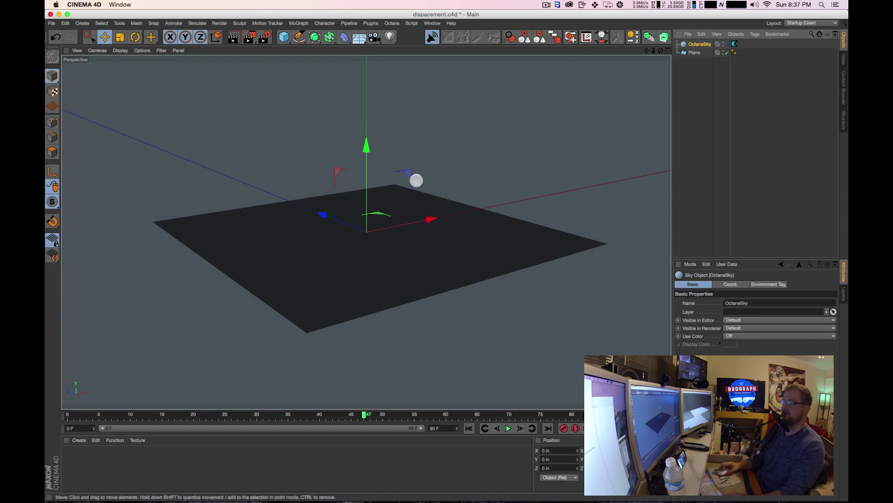
left_click_drag(437, 162, 450, 166, "alt")
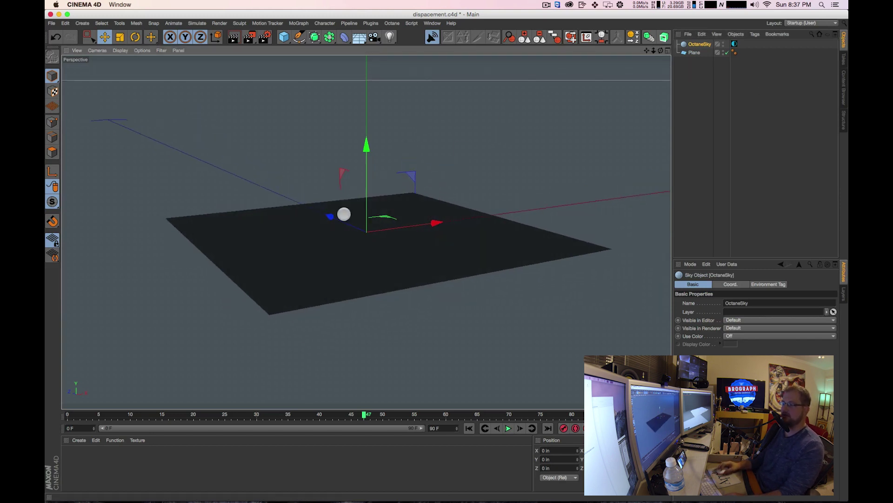
scroll(333, 220, "up", 3)
scroll(433, 209, "down", 2)
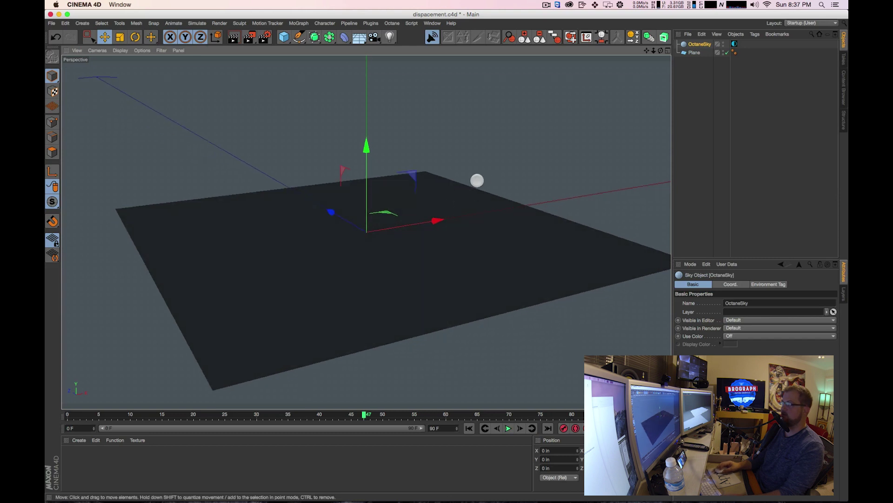
scroll(512, 163, "down", 2)
Add a Subdivision Surface and nest the Plane inside it
left_click(691, 51)
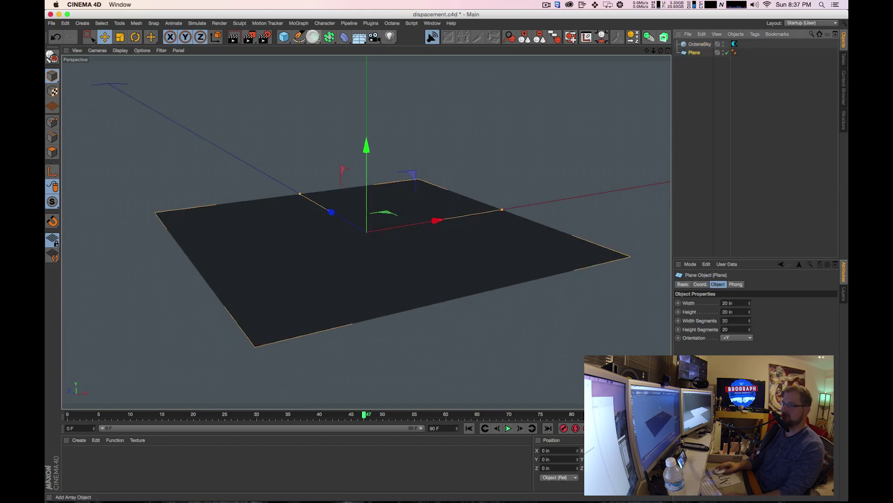
left_click(313, 37)
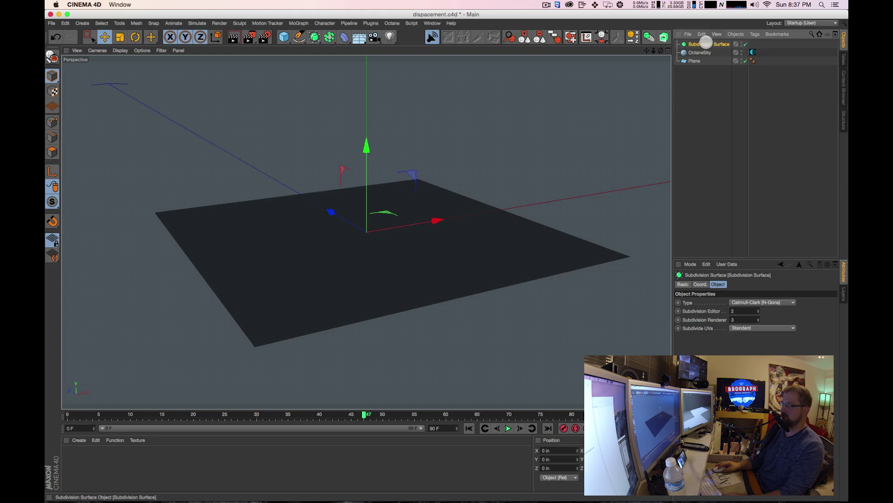
mouse_move(684, 65)
left_mouse_down()
mouse_move(700, 65)
mouse_move(695, 53)
left_mouse_up()
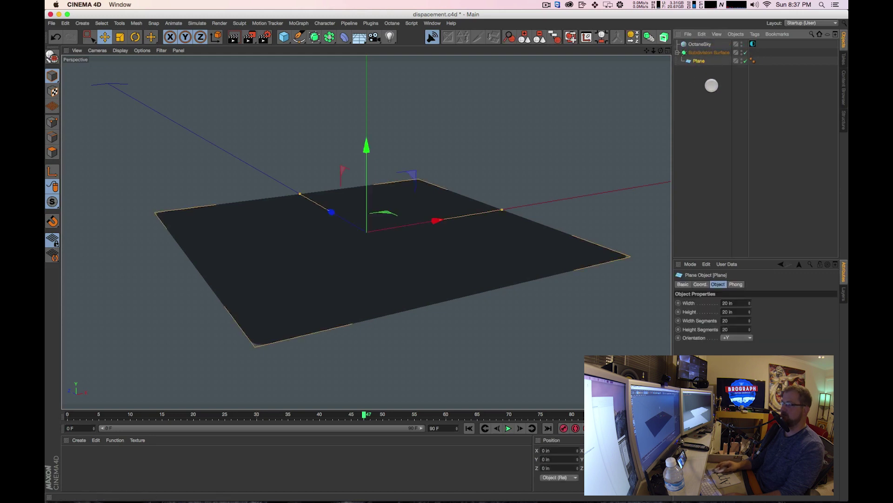
left_click(712, 86)
left_click_drag(445, 224, 479, 210, "alt")
Disable the Subdivision Surface so the plane keeps sharp corners
left_click(710, 53)
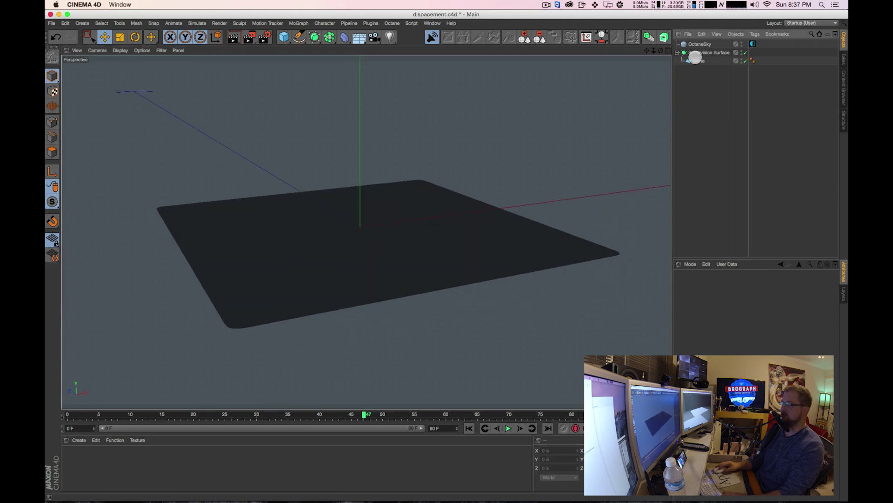
left_click(745, 52)
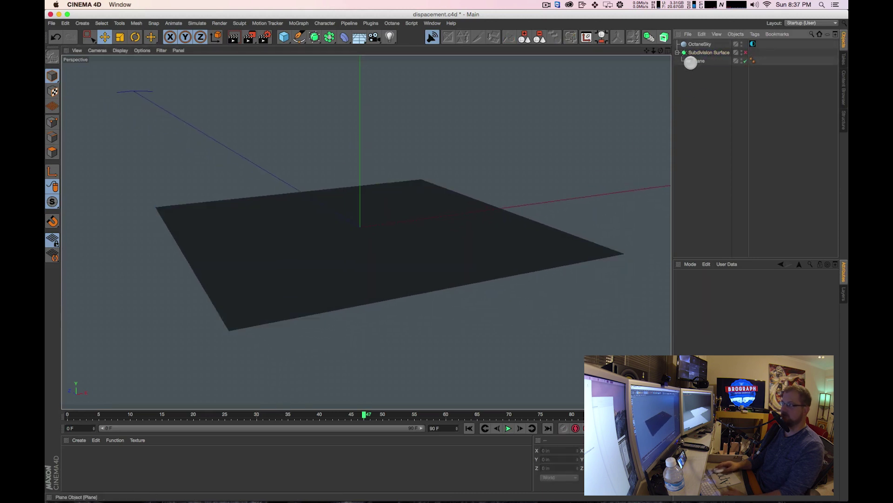
left_click(698, 61)
left_click(702, 54)
left_click(700, 60)
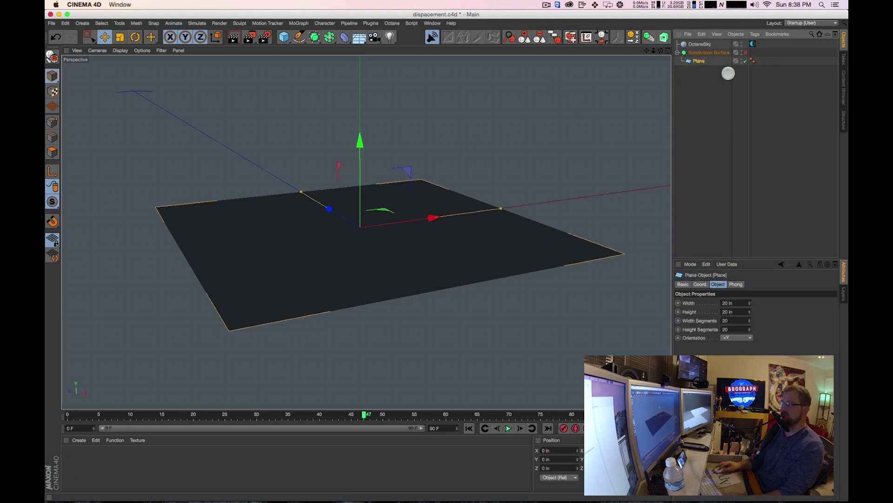
left_click(728, 73)
left_click(723, 53)
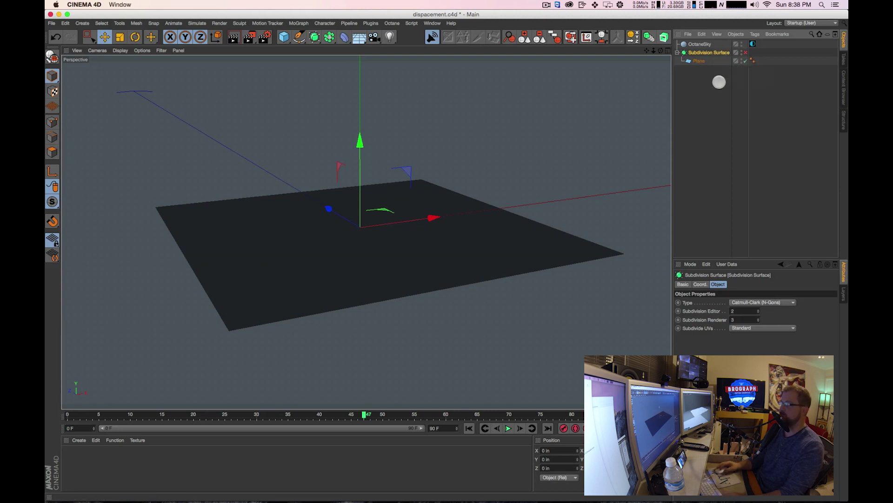
Add a Displacer deformer and make it a child of the Plane
left_click(696, 61)
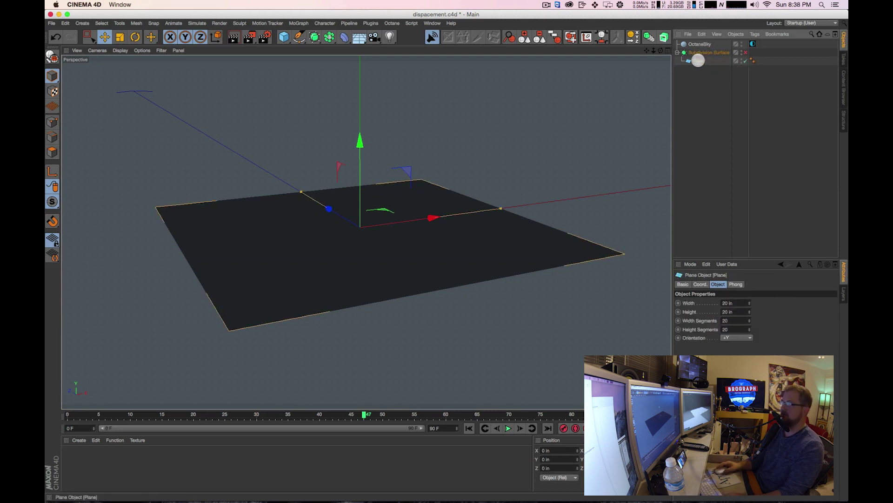
left_click(343, 37)
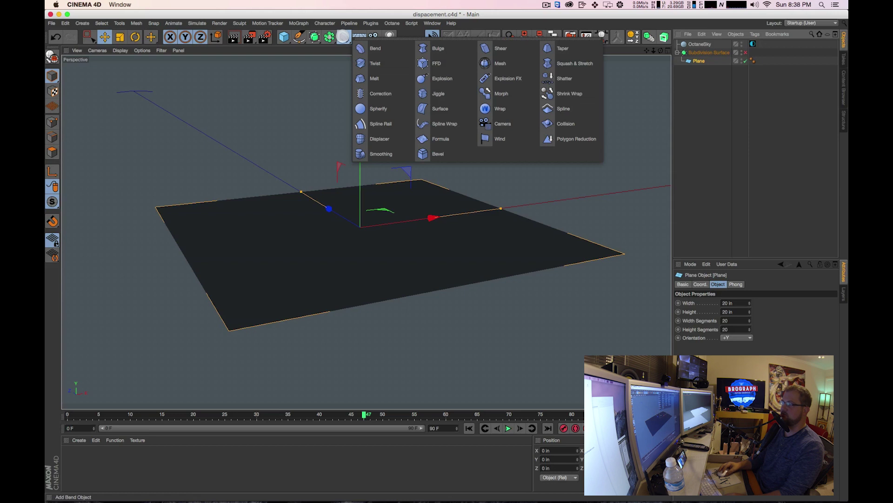
left_click(399, 140)
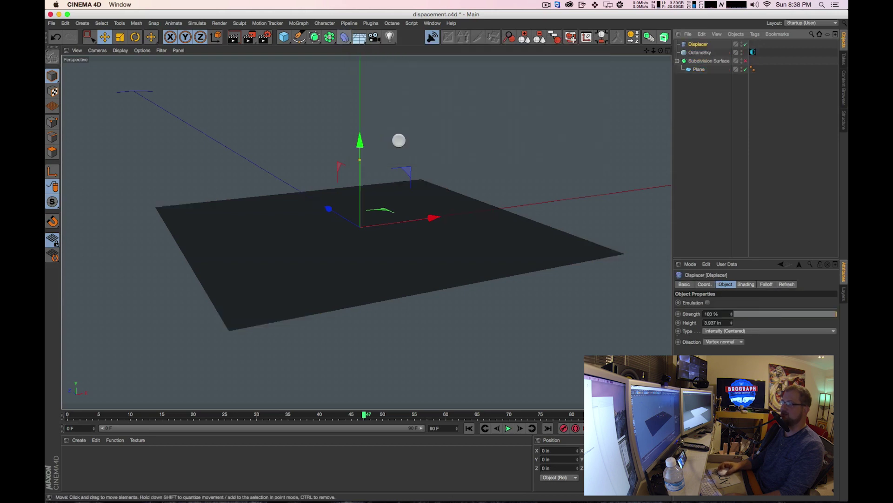
left_click_drag(700, 44, 697, 69)
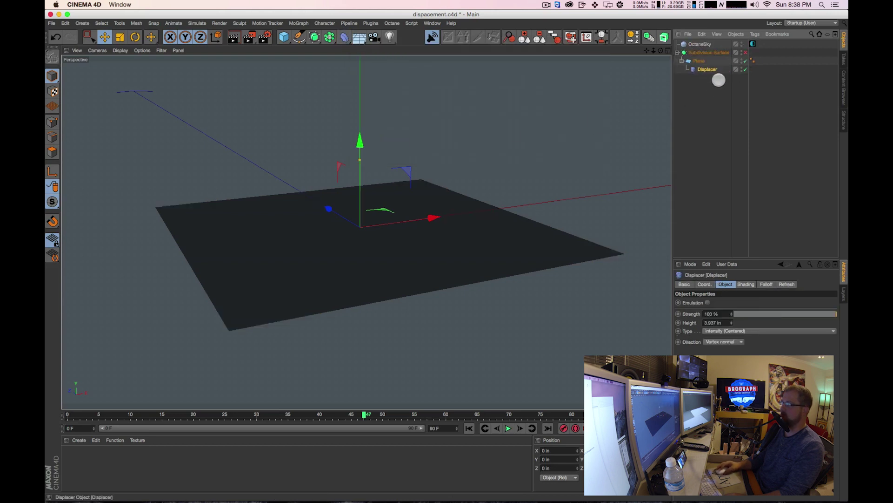
left_click(712, 83)
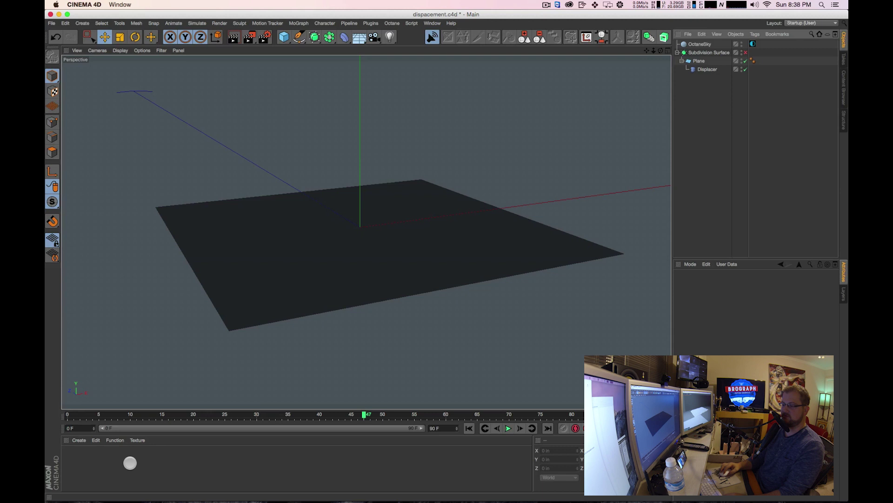
Create a new material Mat with its Displacement channel enabled
double_click(130, 463)
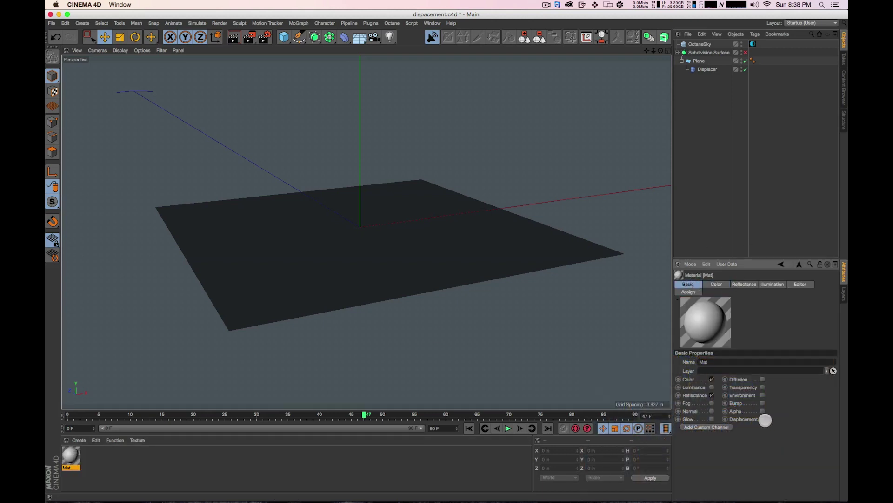
left_click(763, 418)
left_click(786, 284)
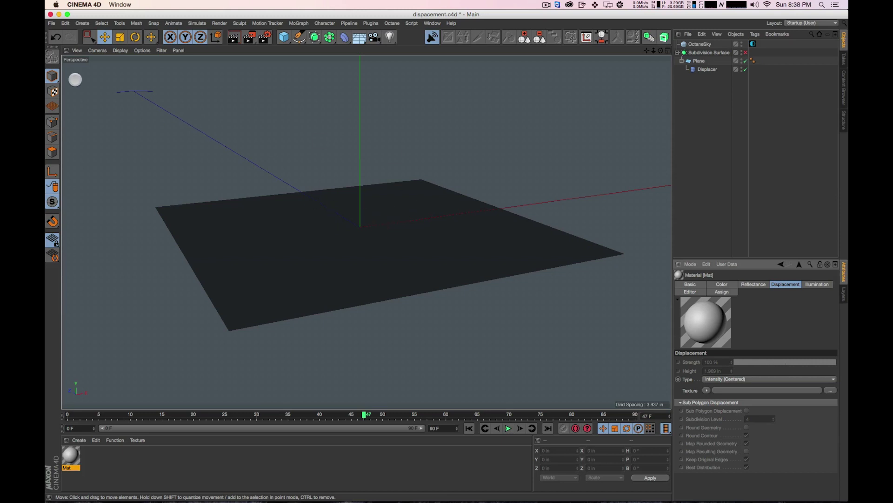
scroll(89, 91, "up", 1)
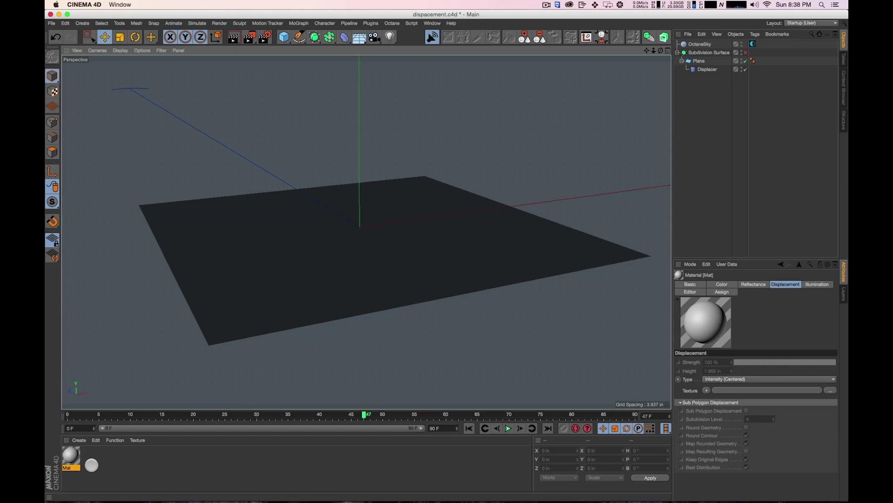
Turn off Mat's Displacement channel and assign Mat to the Displacer as a texture tag
left_click(73, 457)
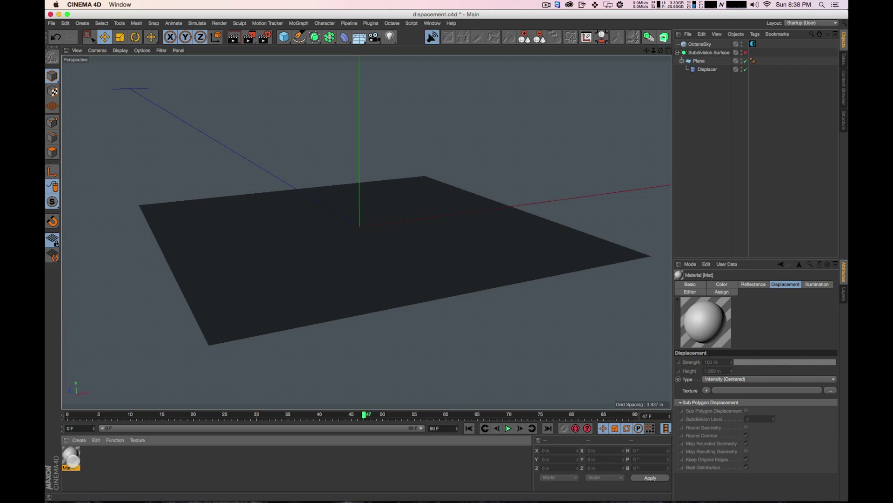
left_click(691, 284)
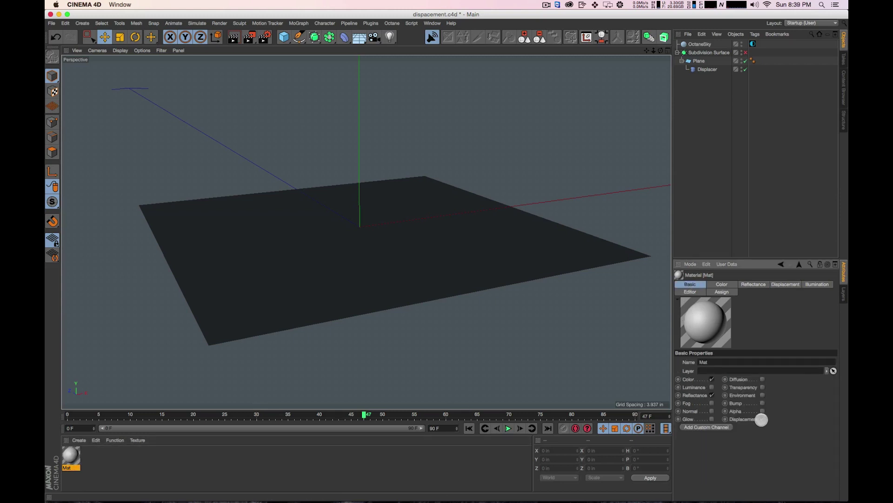
left_click(762, 418)
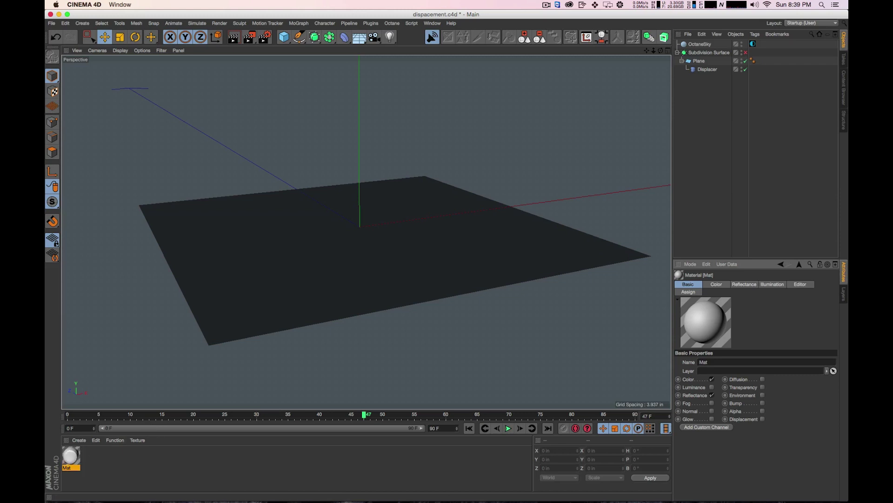
left_click_drag(72, 455, 707, 71)
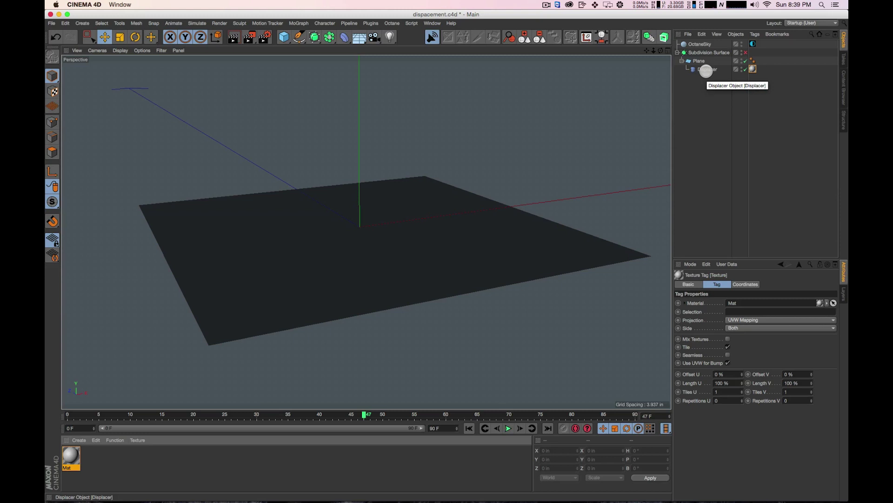
left_click(754, 68)
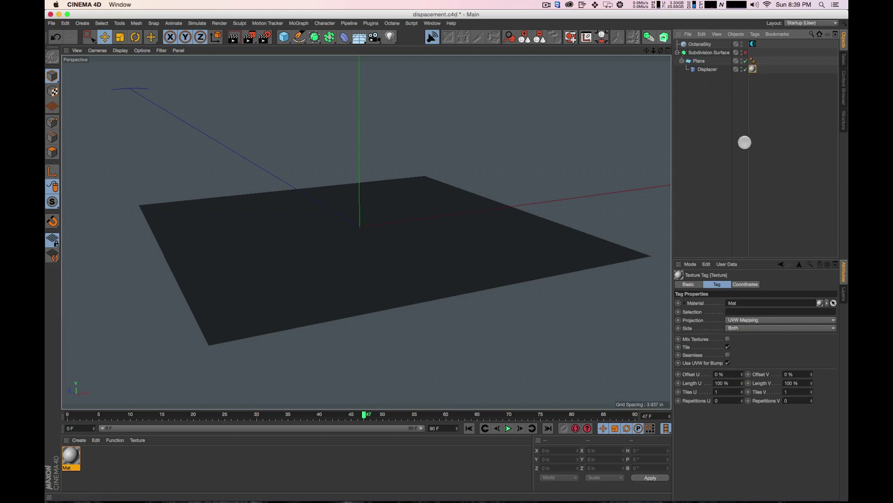
Set the Displacer's Shading Channel to Color and drag the Mat tag into its Texture Tag field
left_click(707, 69)
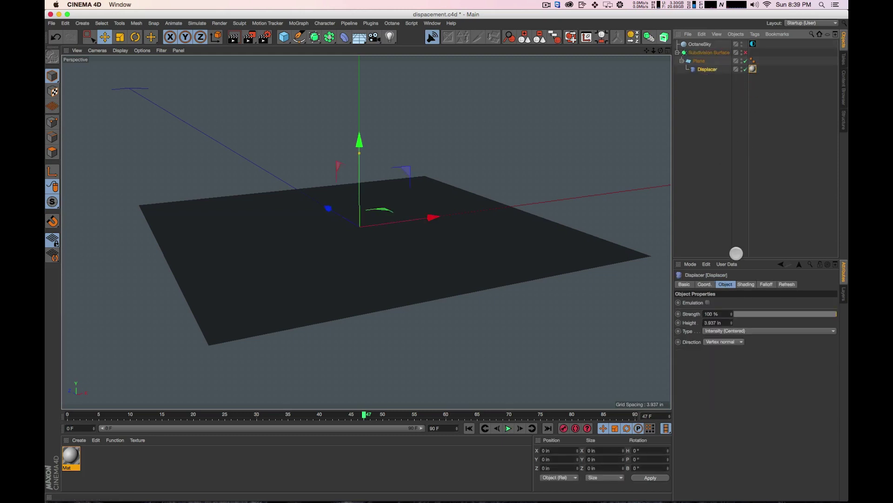
left_click(746, 284)
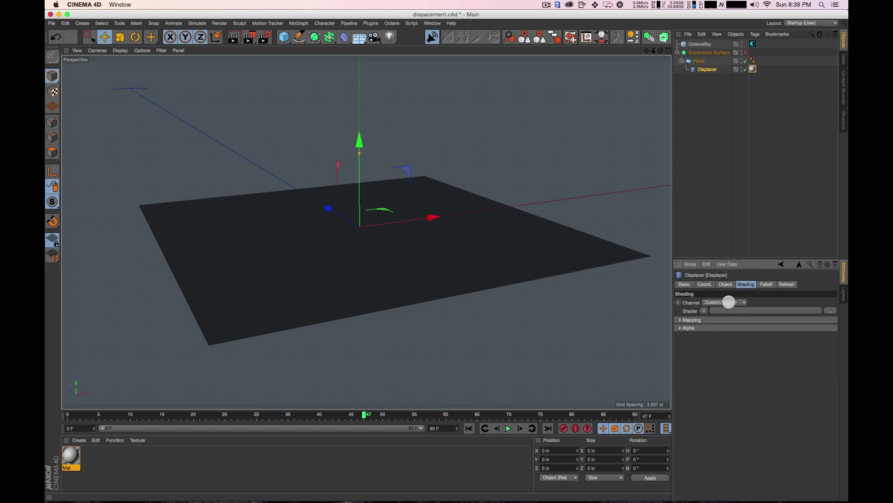
left_click(723, 303)
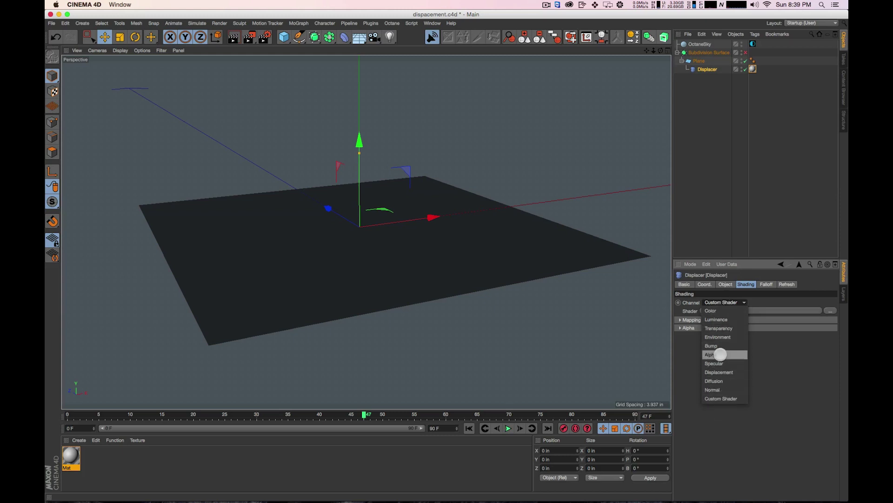
left_click(719, 311)
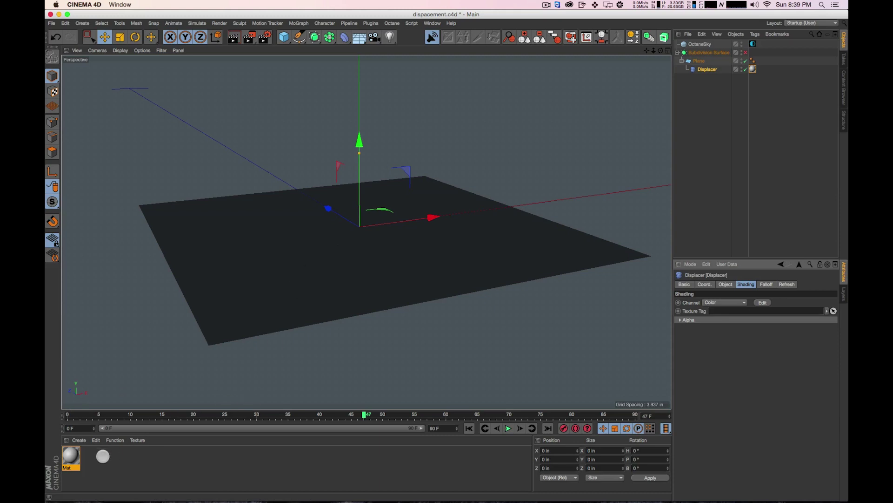
left_click_drag(71, 459, 753, 69)
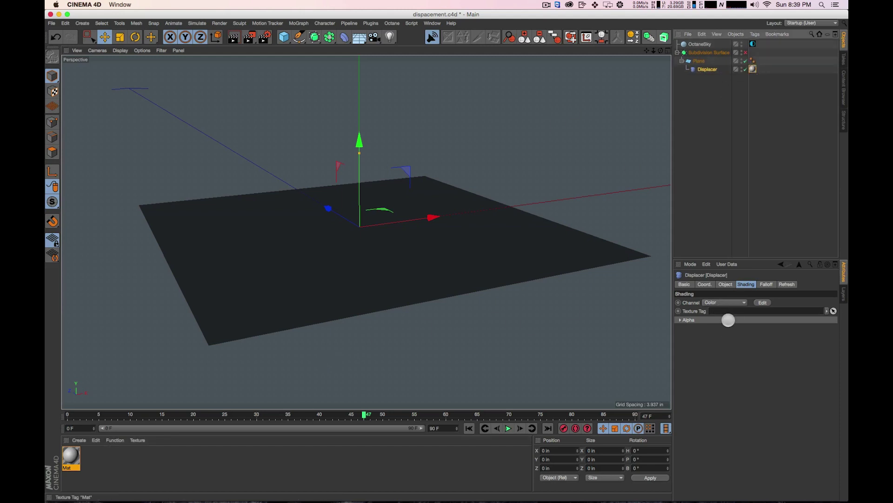
Link the Mat tag to the Displacer and load a Noise texture into Mat's Color channel
left_click_drag(728, 320, 733, 311)
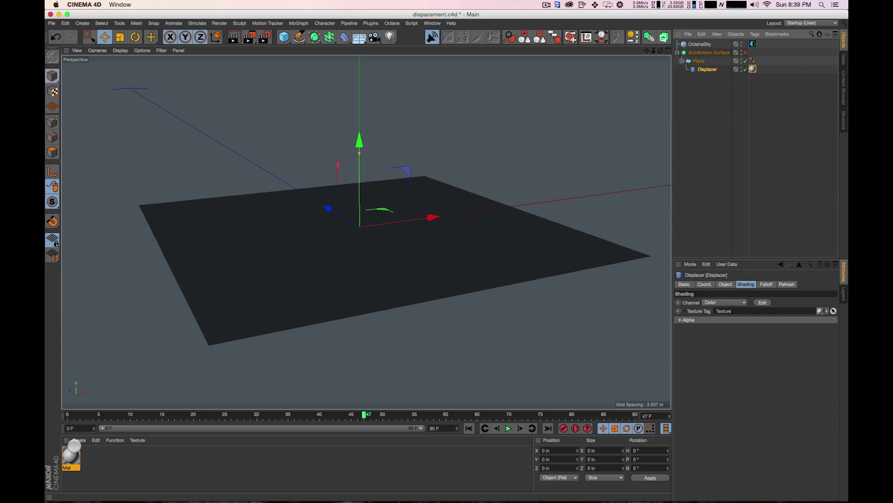
left_click(72, 456)
left_click(716, 283)
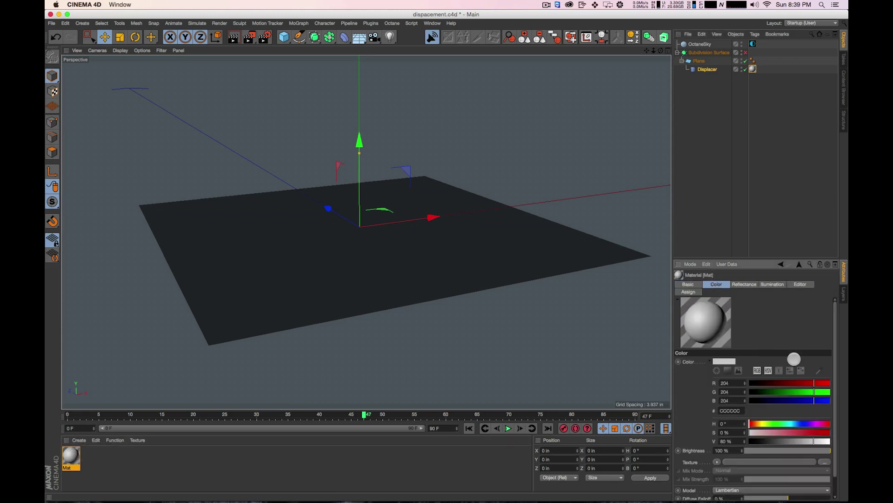
scroll(752, 438, "down", 2)
left_click(717, 440)
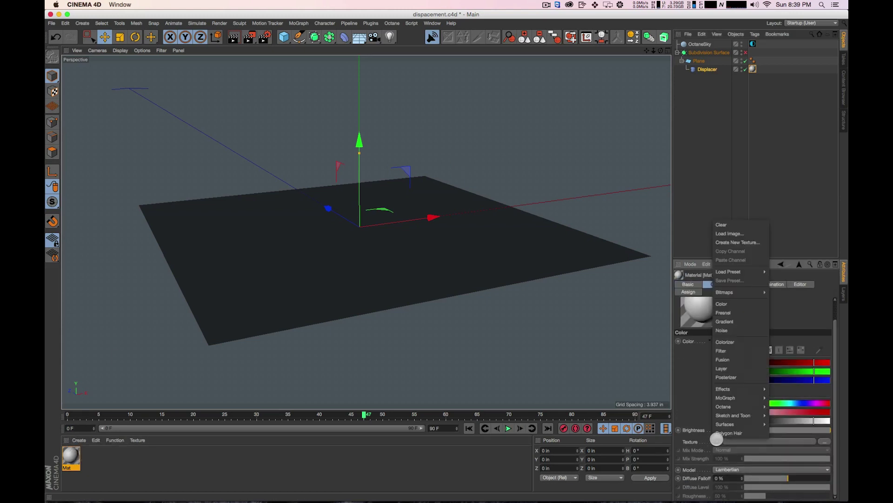
left_click(721, 330)
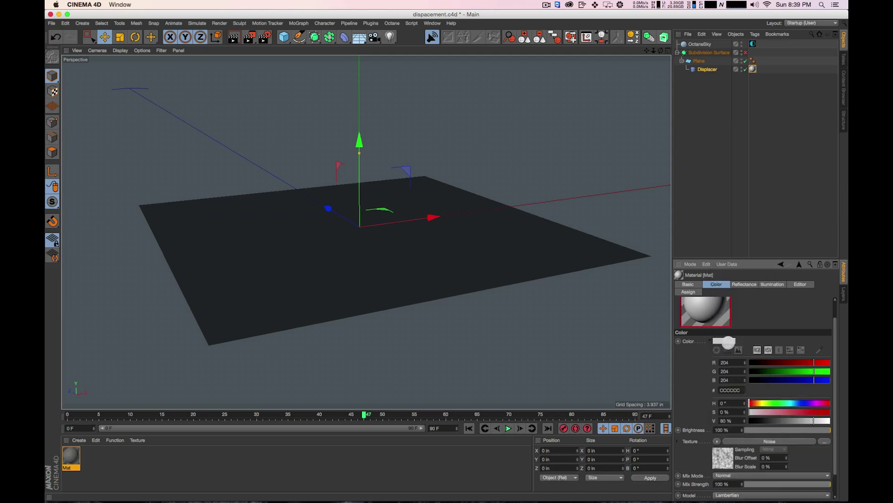
Play the animation to view the bumpy displaced plane
mouse_move(562, 291)
left_mouse_down("alt")
mouse_move(538, 194)
mouse_move(582, 295)
mouse_move(563, 284)
left_mouse_up("alt")
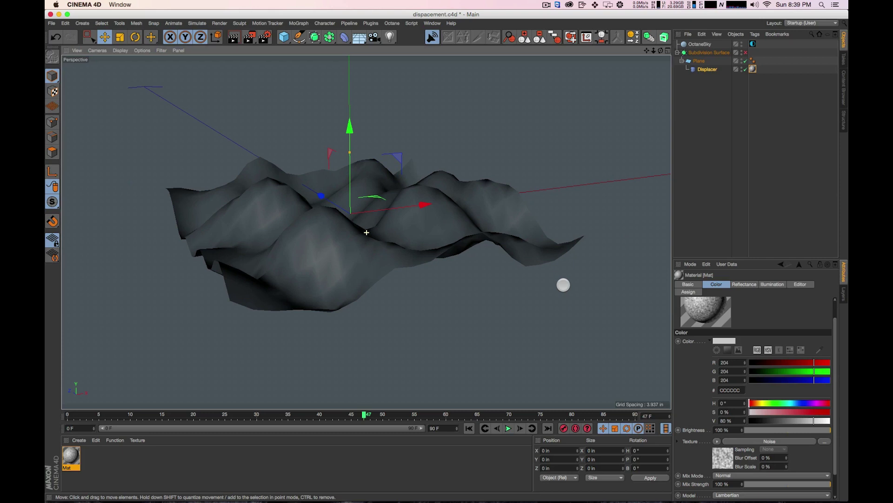
left_click(508, 428)
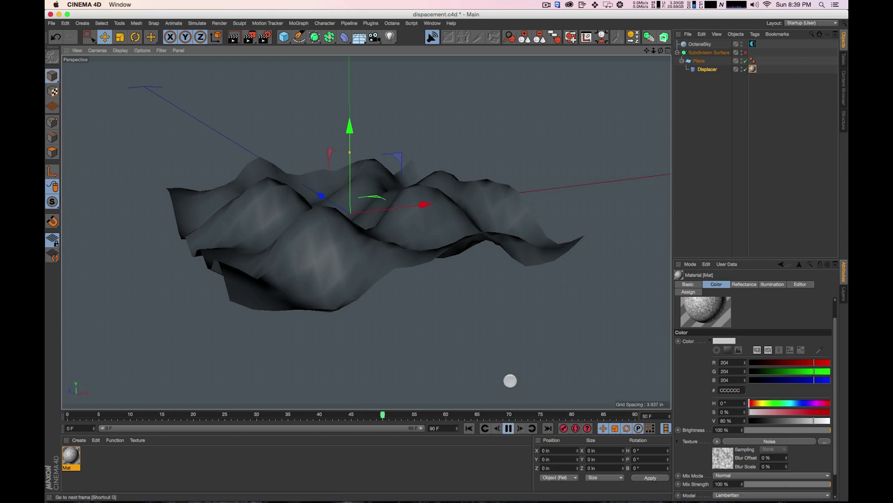
left_click_drag(471, 185, 457, 174, "alt")
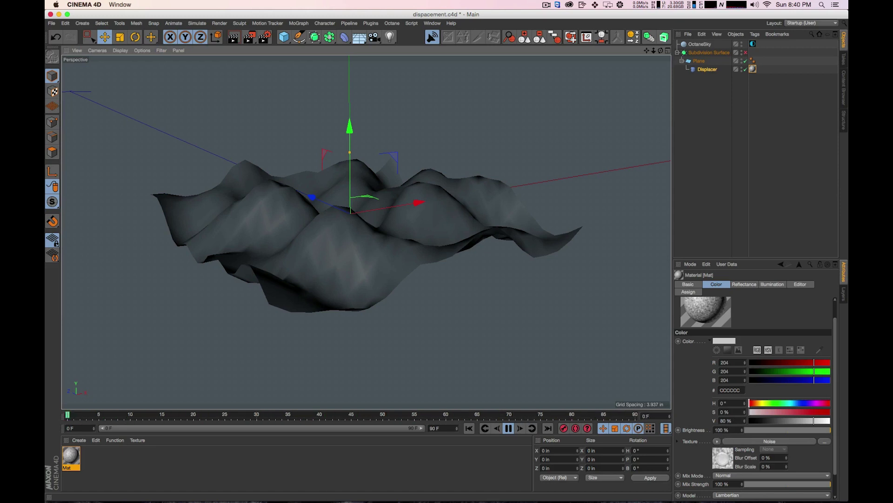
Darken the Noise shader's Color 1 to about 24 % grey
left_click(723, 457)
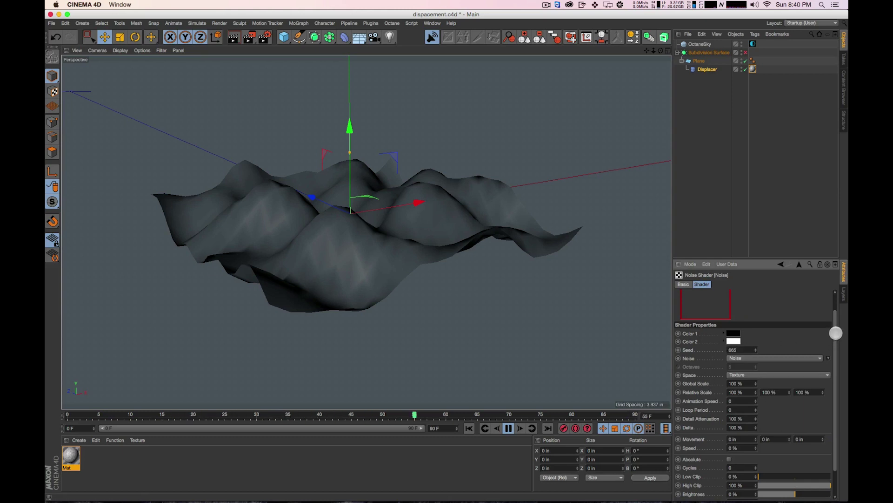
scroll(836, 333, "up", 2)
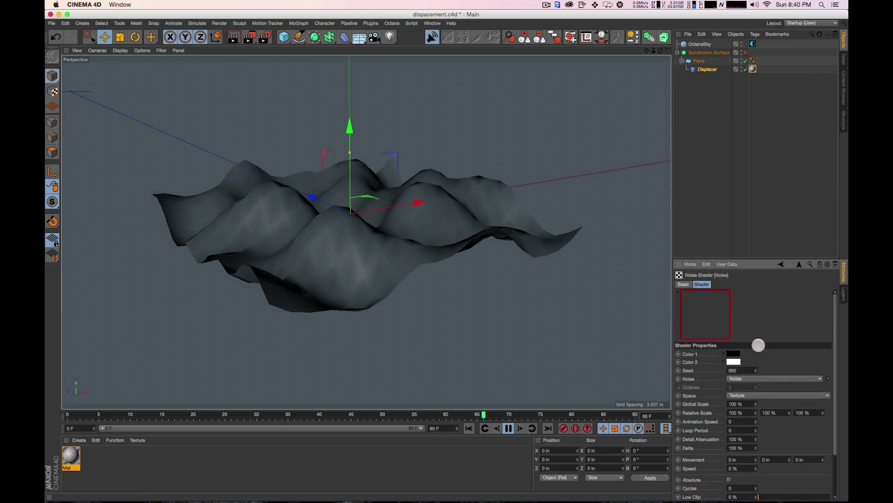
left_click(734, 355)
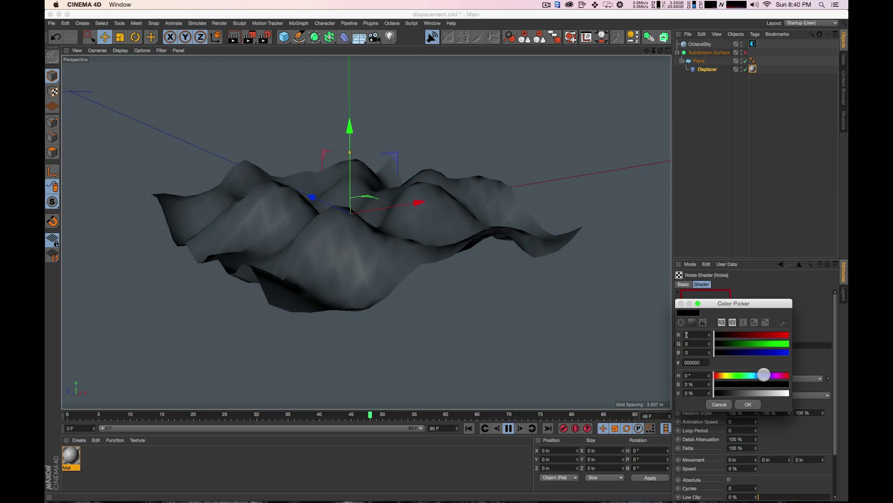
mouse_move(726, 393)
left_mouse_down()
mouse_move(735, 392)
mouse_move(727, 392)
left_mouse_up()
left_click(748, 404)
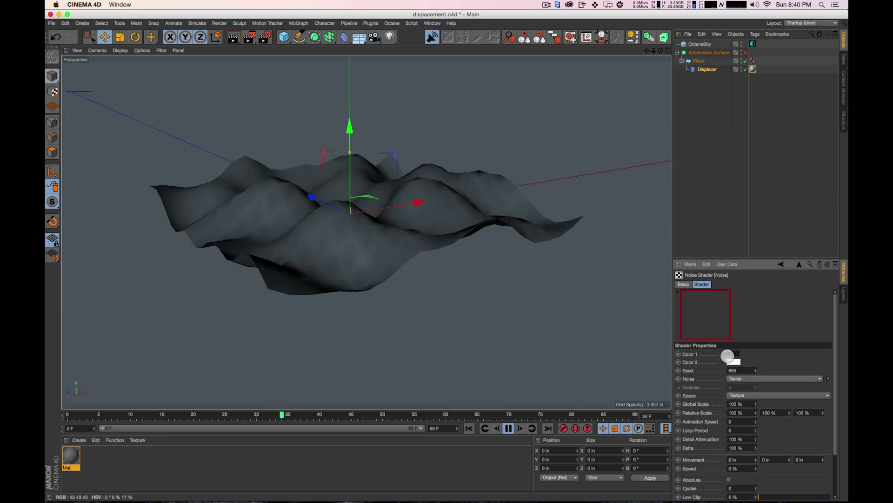
left_click(734, 357)
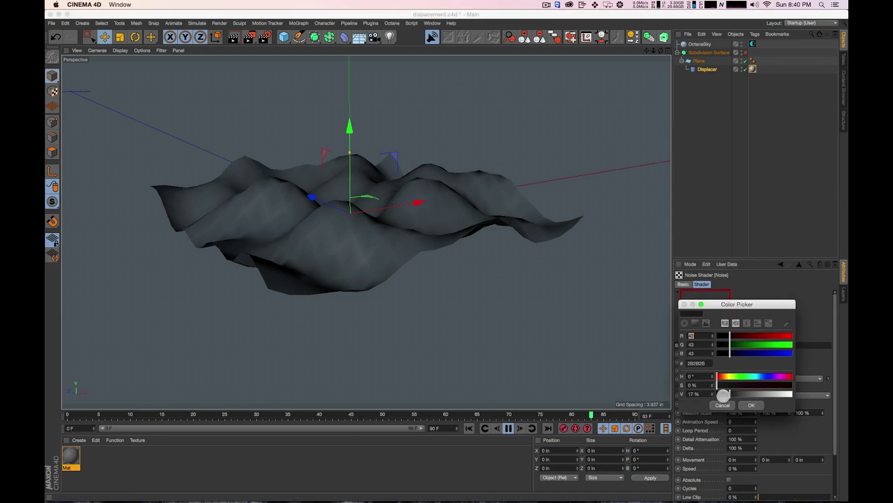
left_click_drag(729, 394, 749, 397)
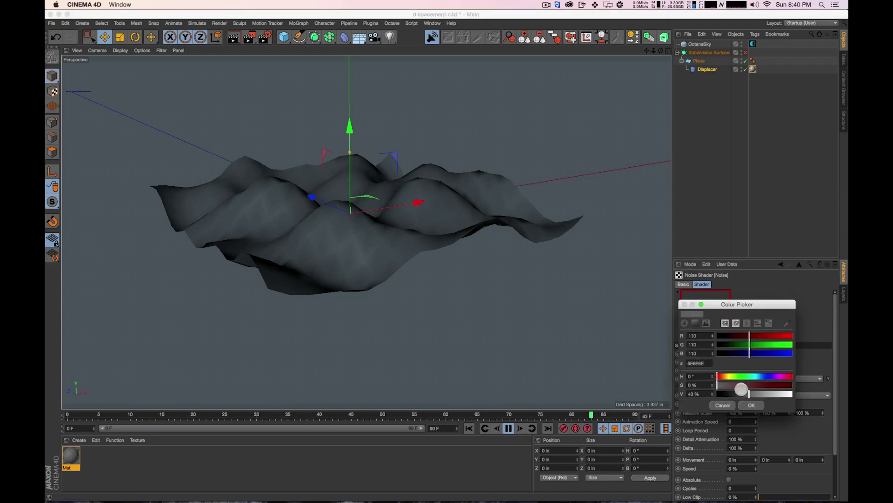
left_click(755, 404)
left_click(730, 357)
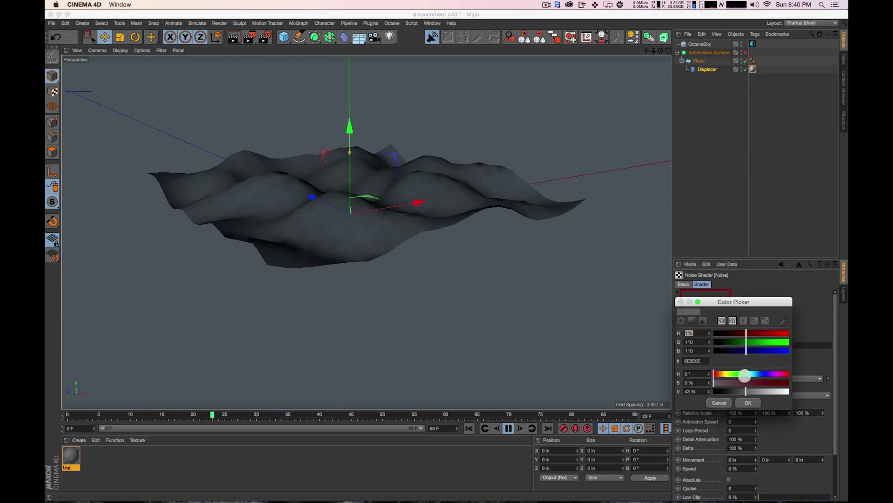
mouse_move(745, 391)
left_mouse_down()
mouse_move(731, 389)
mouse_move(744, 398)
left_mouse_up()
left_click(746, 403)
Adjust the noise Color 2, leaving it white
left_click(728, 365)
left_click(748, 409)
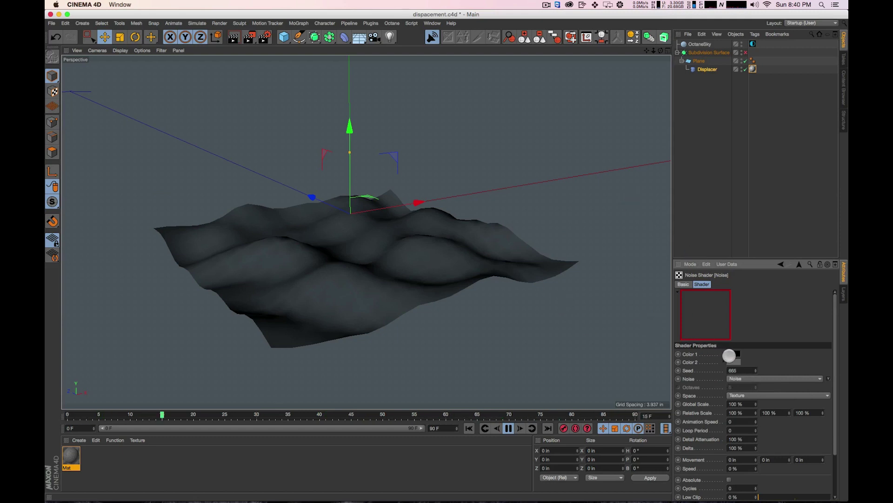
left_click(734, 361)
left_click_drag(750, 397, 791, 398)
left_click(748, 410)
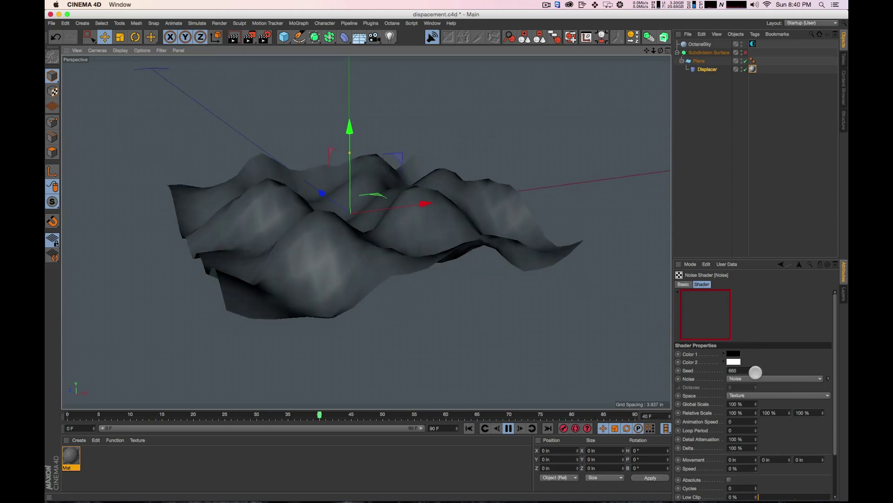
Set the noise Seed to 749 and Global Scale to 2 %
left_click_drag(756, 370, 780, 425)
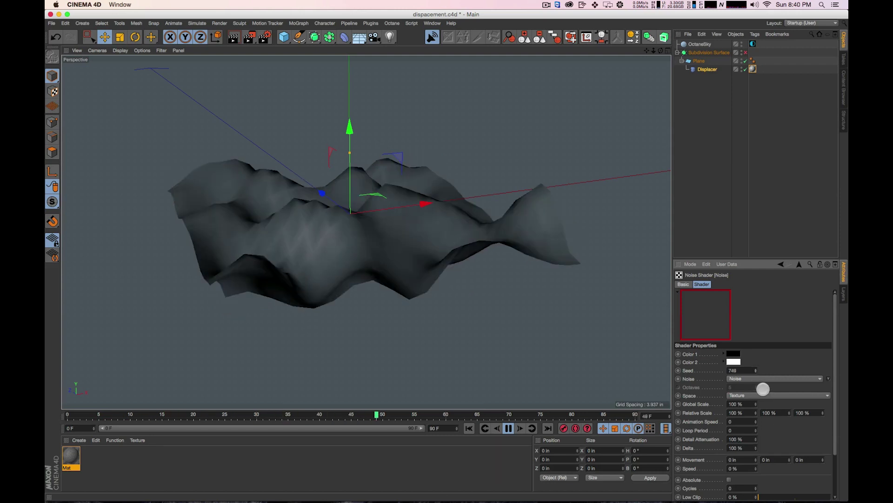
left_click_drag(736, 394, 755, 405)
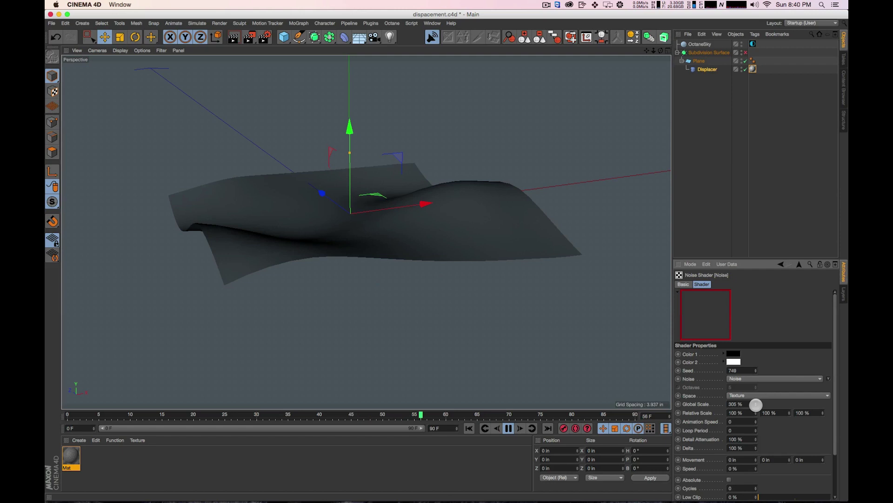
mouse_move(520, 271)
left_mouse_down("alt")
mouse_move(495, 203)
mouse_move(517, 269)
left_mouse_up("alt")
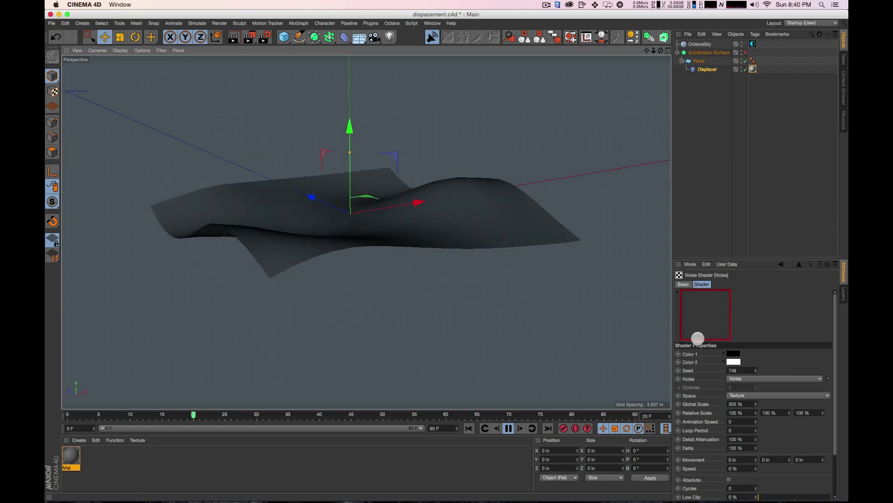
double_click(740, 404)
type("2")
key("Return")
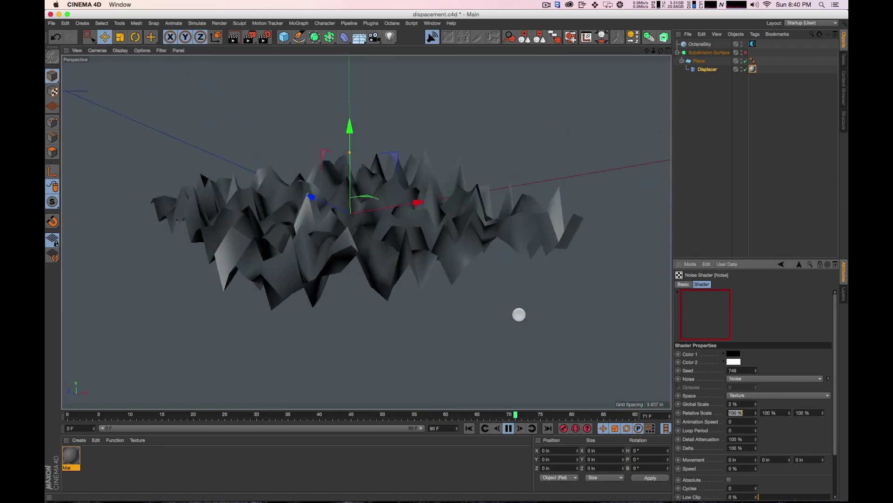
left_click_drag(473, 237, 475, 266, "alt")
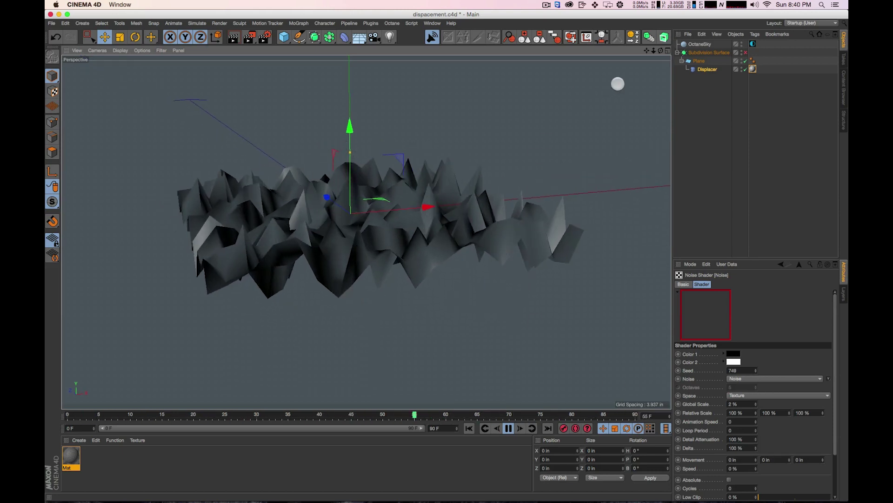
Set the Plane's Width and Height Segments to 30
left_click(698, 61)
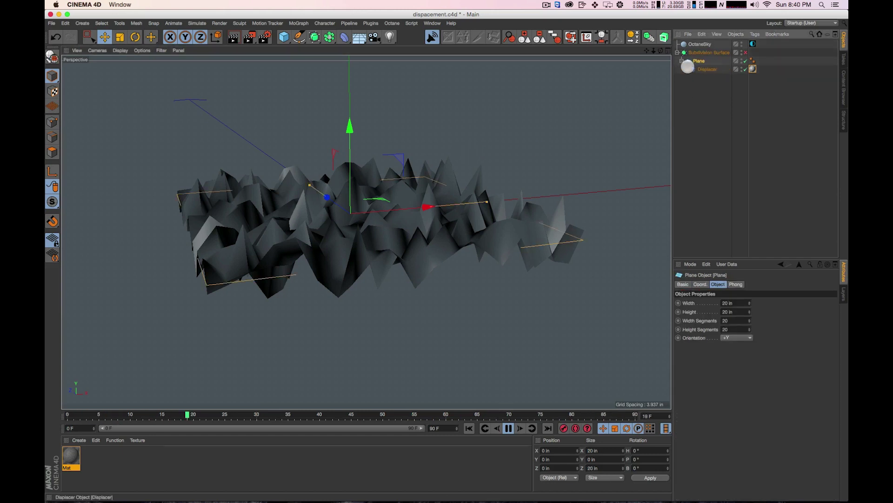
left_click_drag(750, 320, 713, 321)
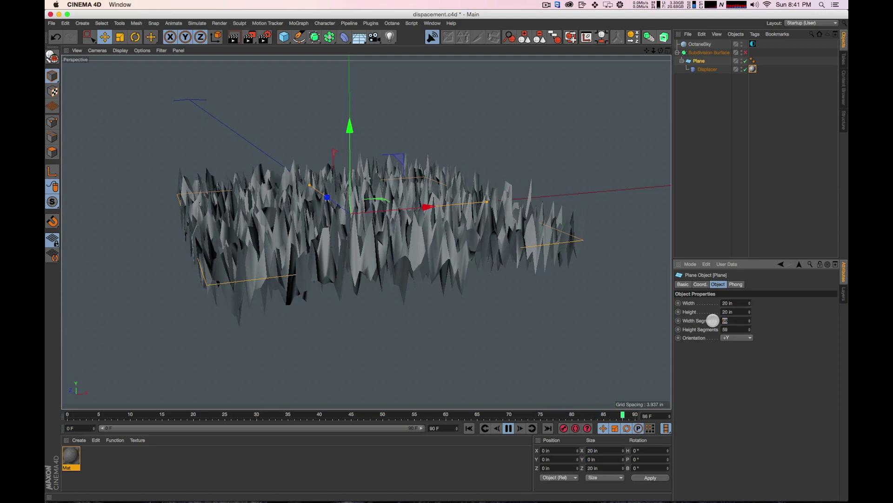
type("30")
key("Tab")
type("30")
key("Return")
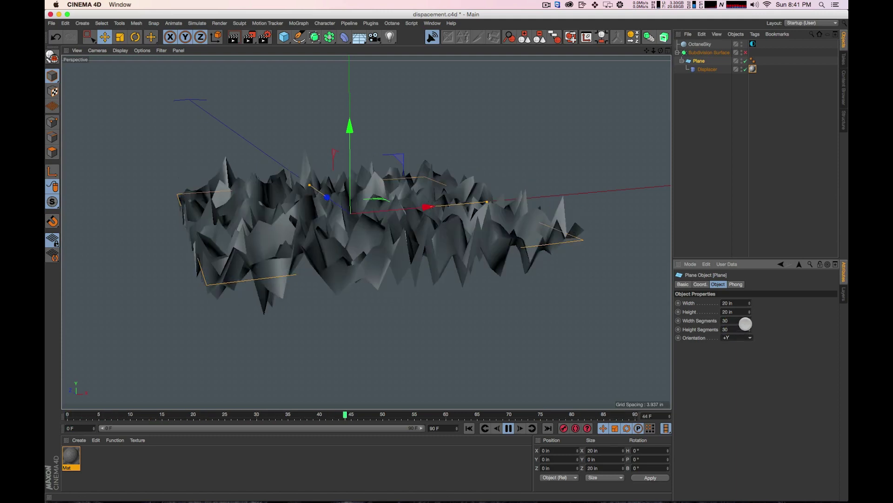
Enable the Subdivision Surface to smooth the displaced mesh
left_click(733, 53)
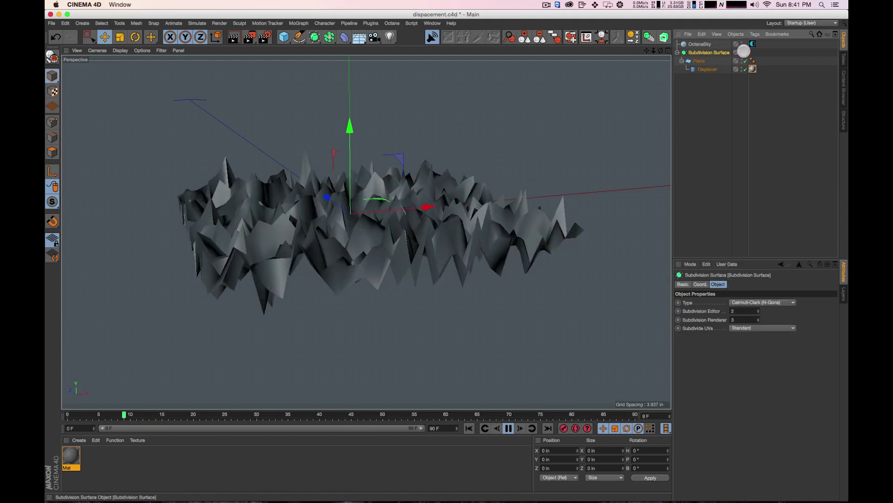
left_click(745, 52)
left_click_drag(487, 191, 462, 183, "alt")
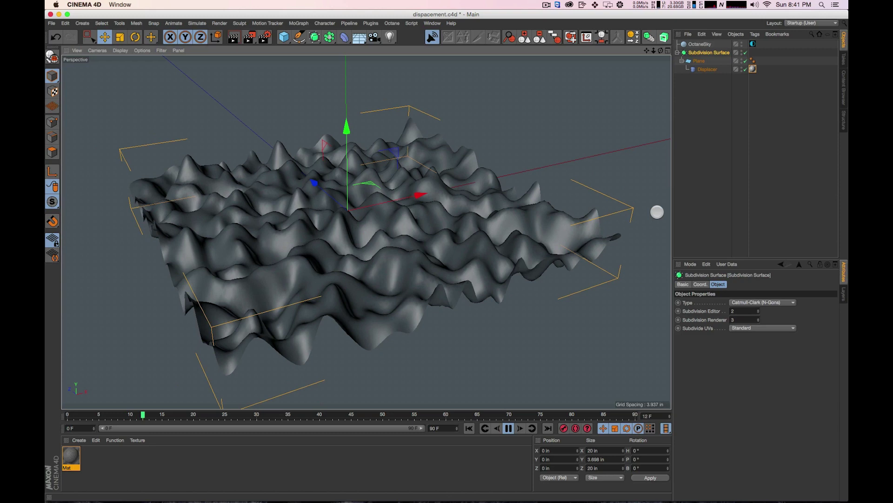
left_click(707, 70)
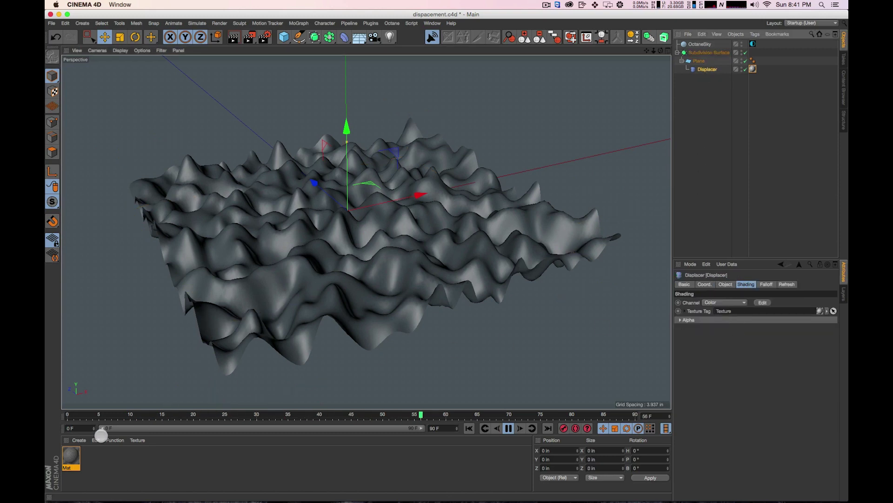
Set the Mat noise shader's Global Scale to 50 %
left_click(74, 455)
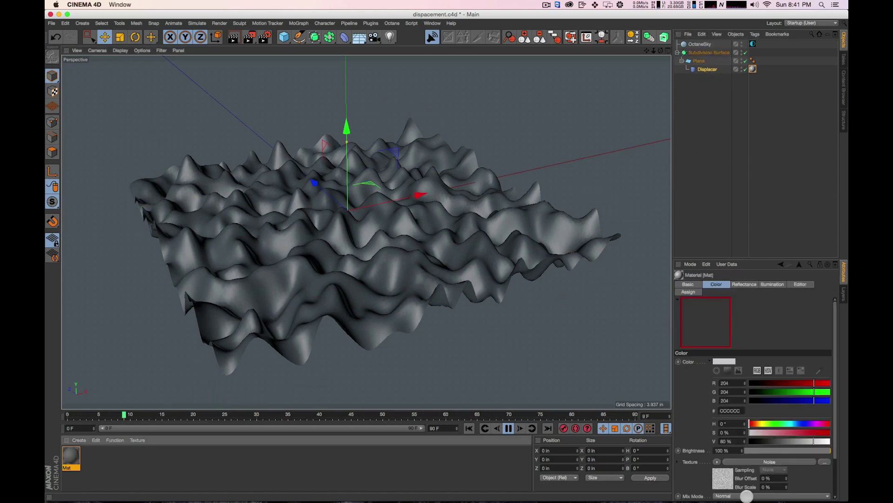
left_click(723, 478)
double_click(743, 403)
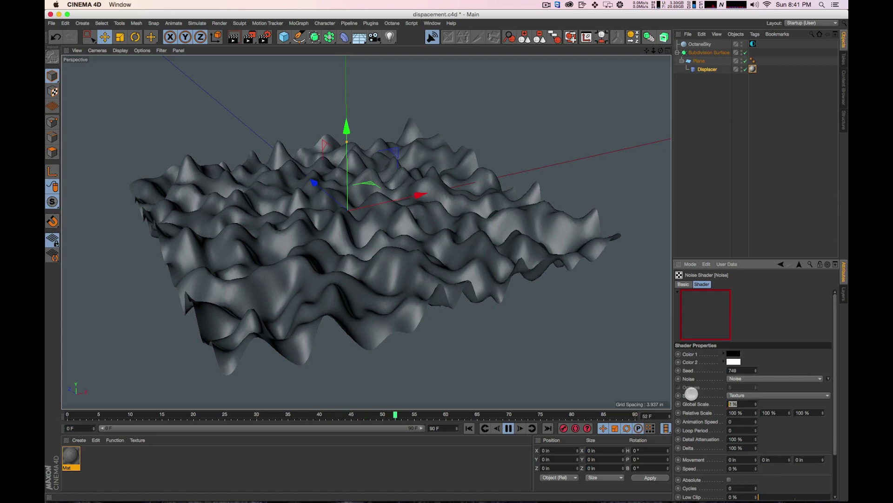
type("100")
key("Return")
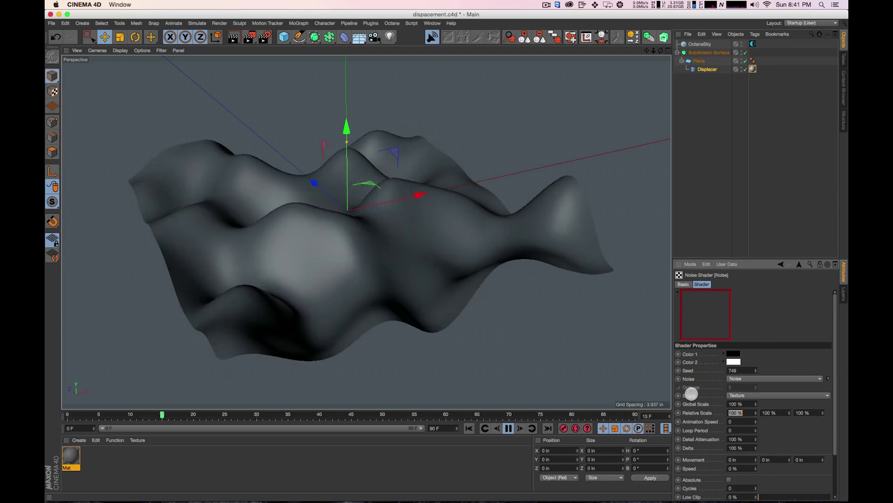
left_click_drag(528, 251, 517, 263, "alt")
double_click(728, 405)
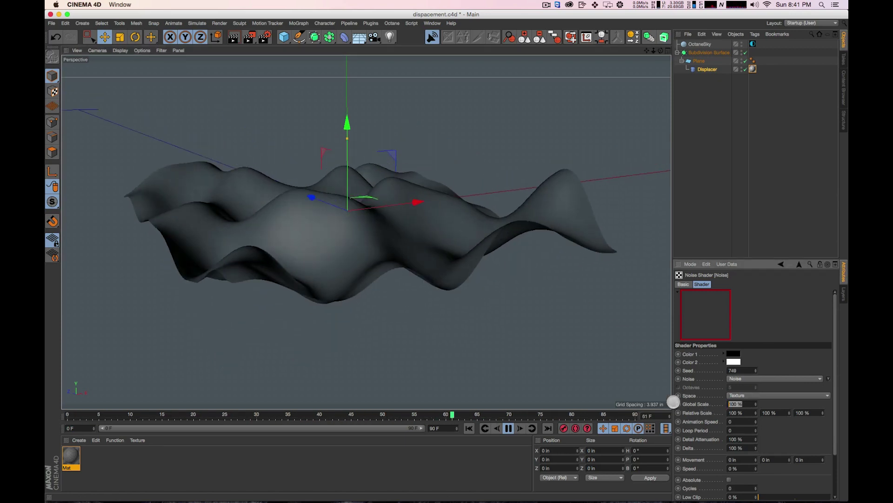
type("50")
key("Return")
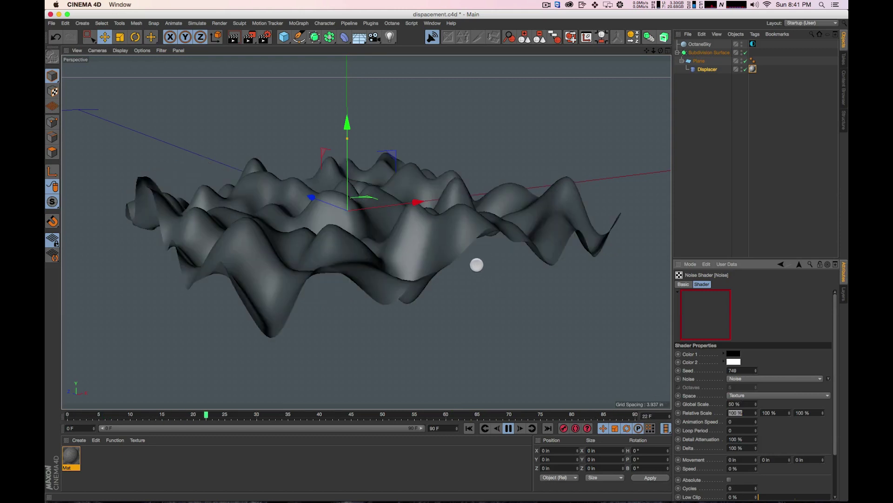
mouse_move(478, 263)
left_mouse_down("alt")
mouse_move(479, 255)
mouse_move(482, 264)
left_mouse_up("alt")
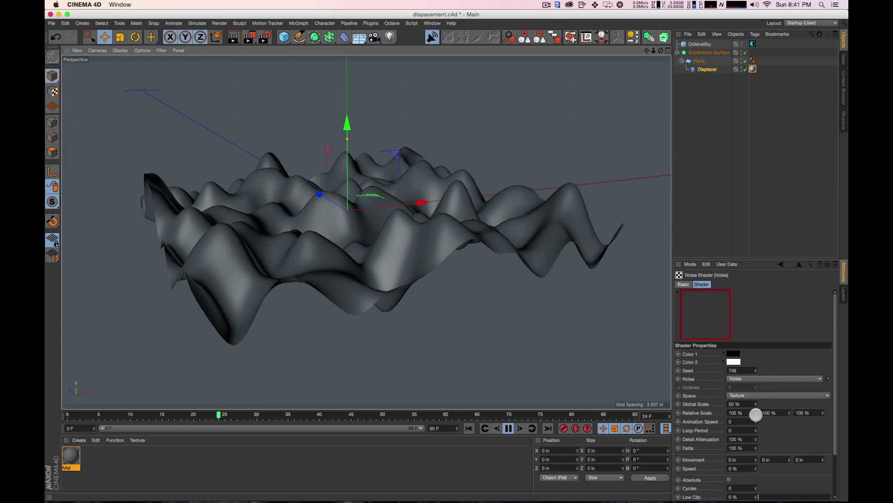
Revert the noise Relative Scale to 100 %
left_click_drag(756, 413, 756, 414)
key("super+z")
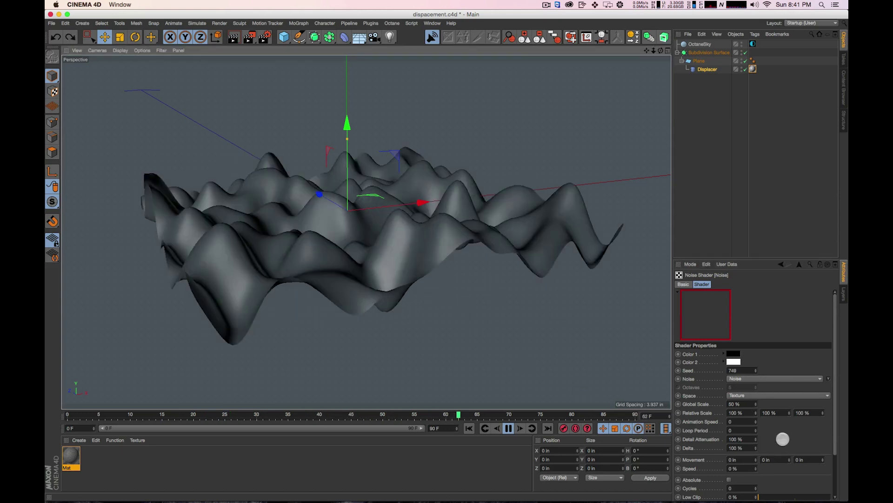
left_click_drag(836, 423, 833, 443)
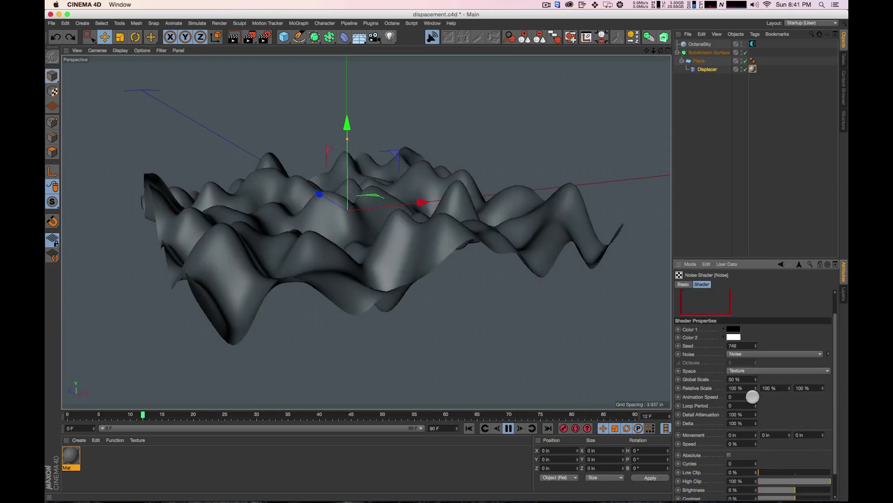
Set the noise Animation Speed to 0.8 and adjust its Loop Period
left_click(755, 395)
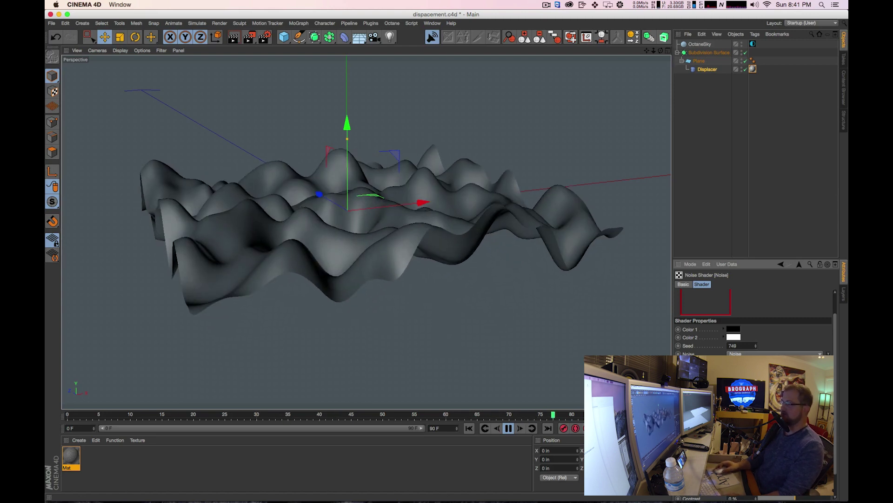
left_click_drag(594, 333, 613, 255, "alt")
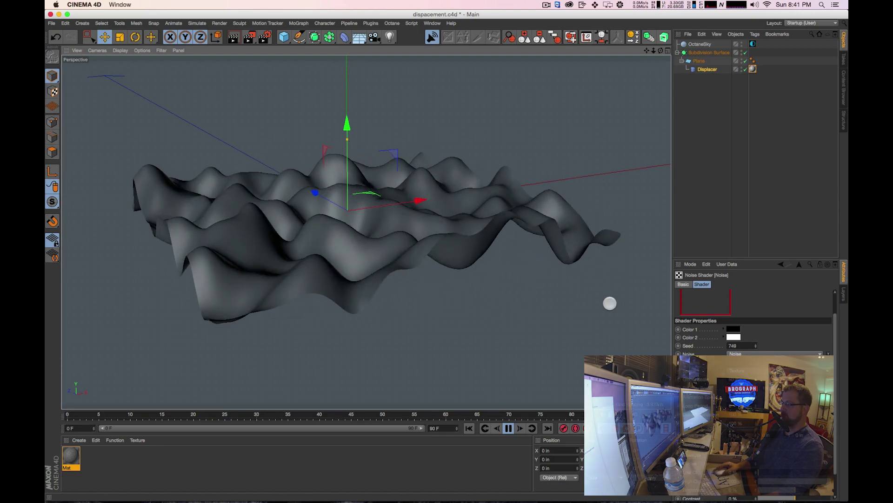
left_click_drag(837, 329, 836, 300)
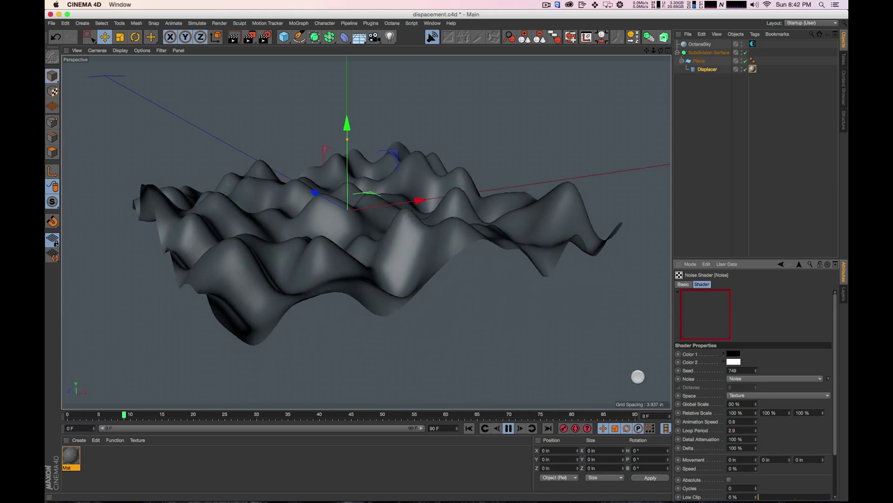
Set the noise Loop Period to 3, then stop and replay the animation
double_click(742, 425)
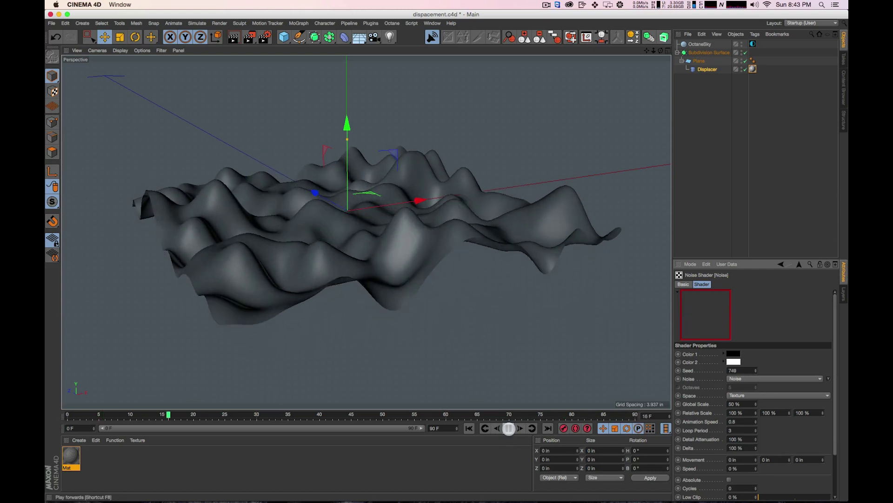
left_click(508, 428)
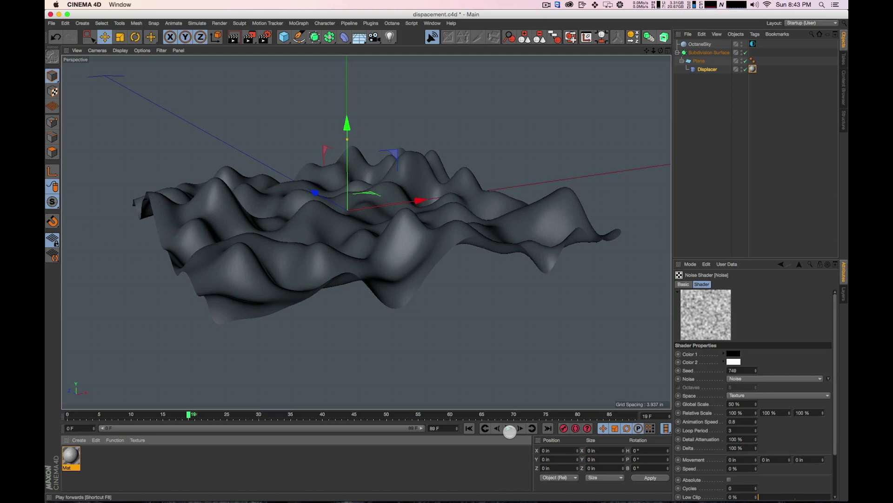
left_click(509, 428)
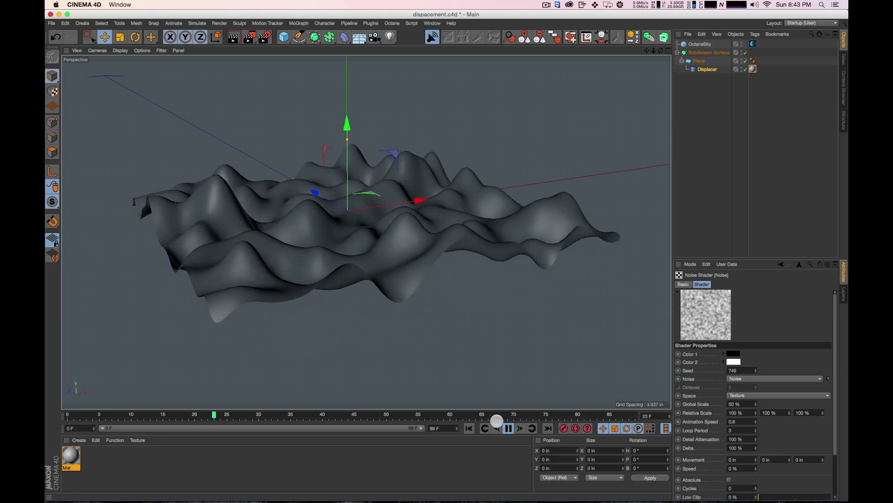
Set the noise movement Speed to 0.05 %
scroll(754, 325, "down", 3)
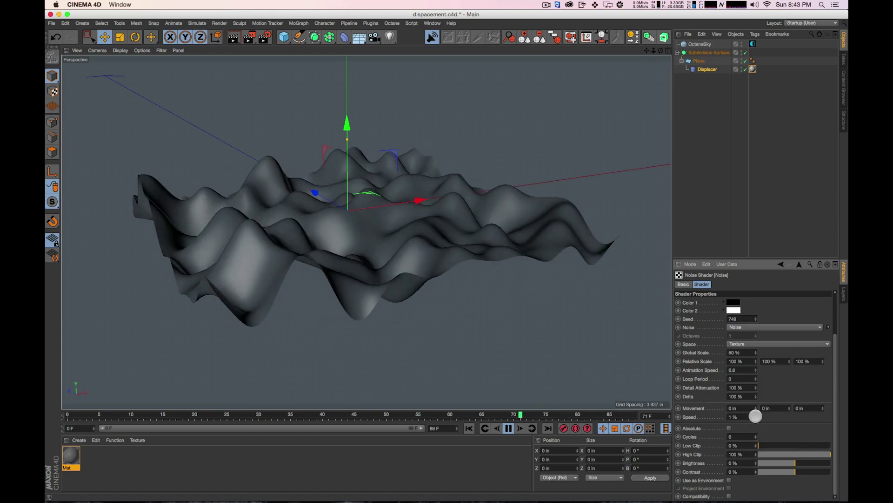
left_click(755, 406)
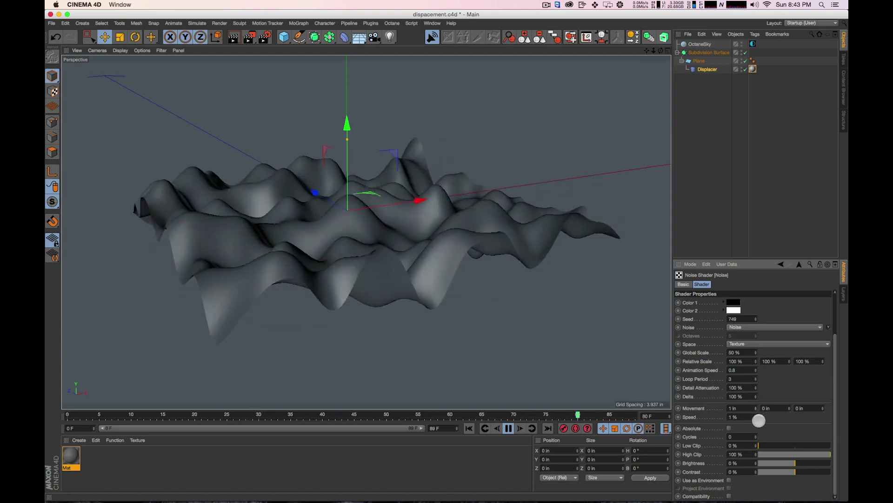
left_click(745, 417)
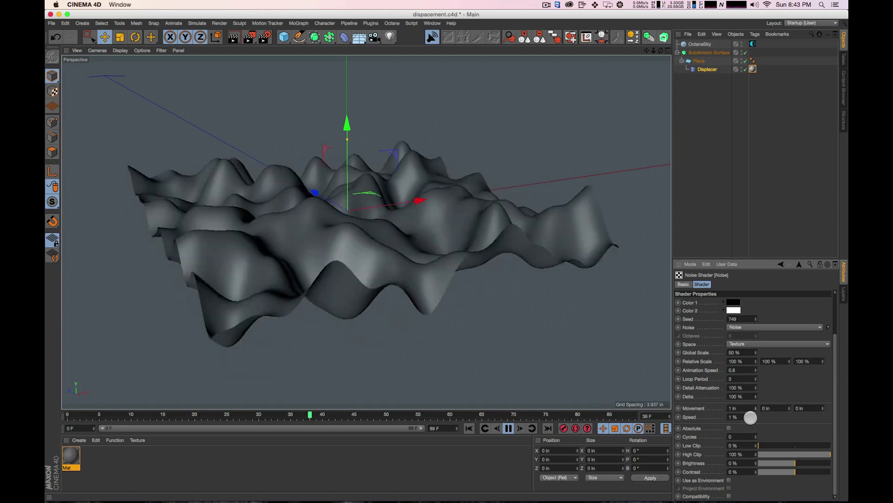
type("0.1")
key("Return")
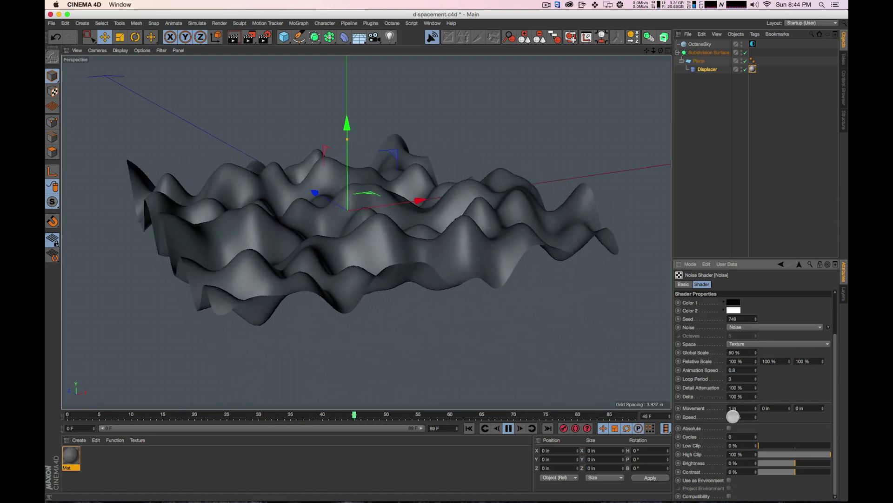
left_click(748, 416)
type("0.05")
key("Return")
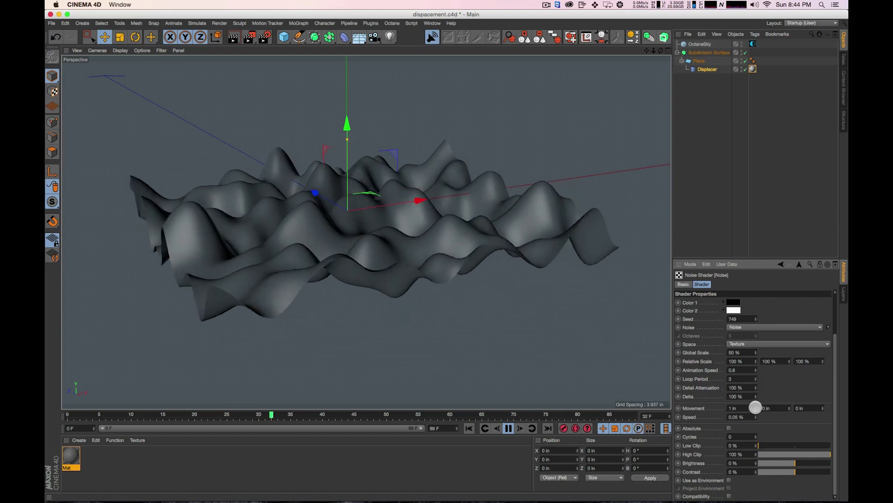
Set the noise Movement to 0.5 in, 0 in, 0 in
left_click(755, 406)
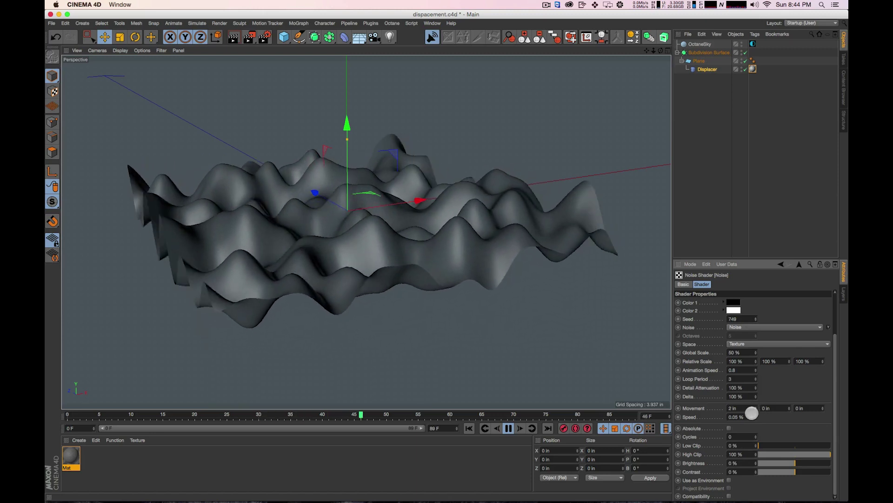
left_click(735, 408)
type("-2")
key("Return")
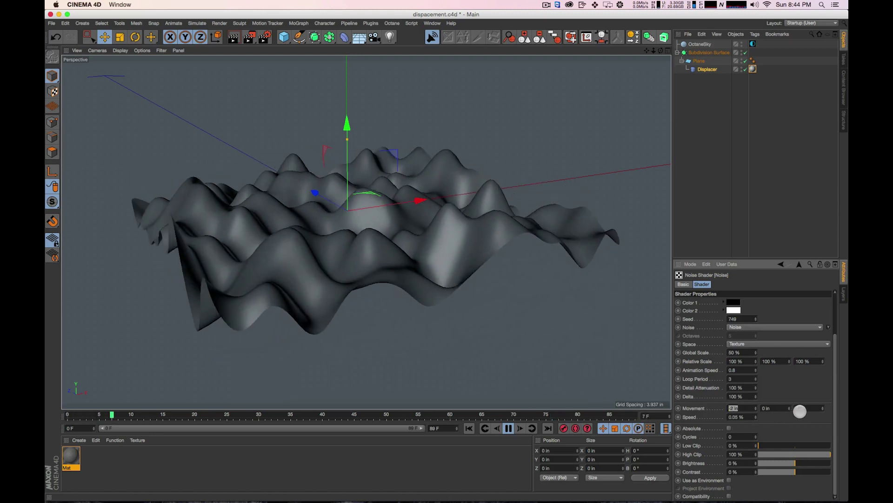
type("0")
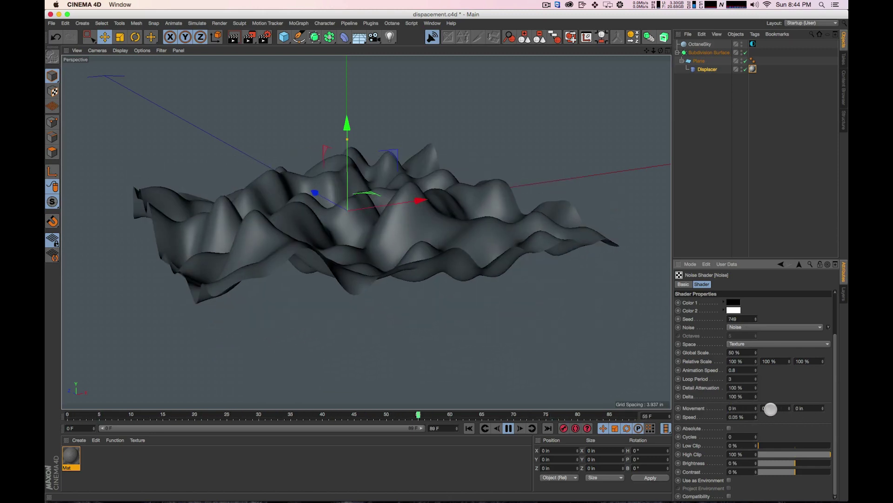
left_click(806, 409)
type("-2")
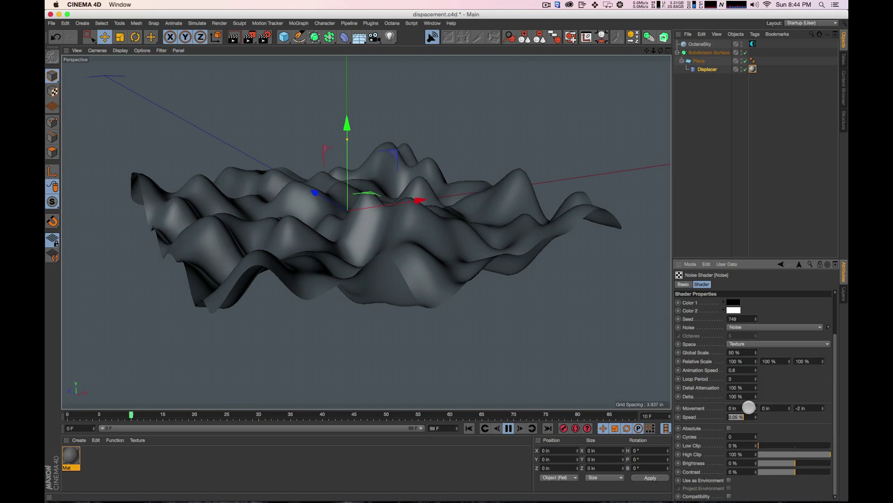
left_click(808, 408)
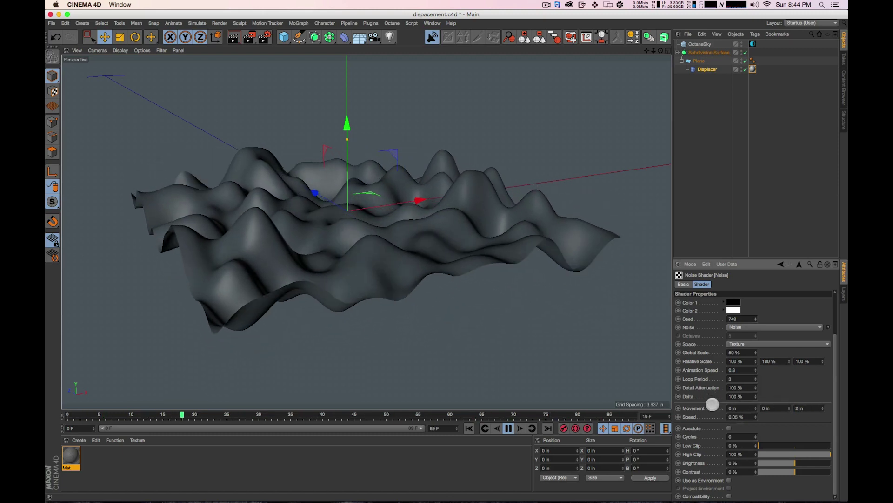
left_click(807, 408)
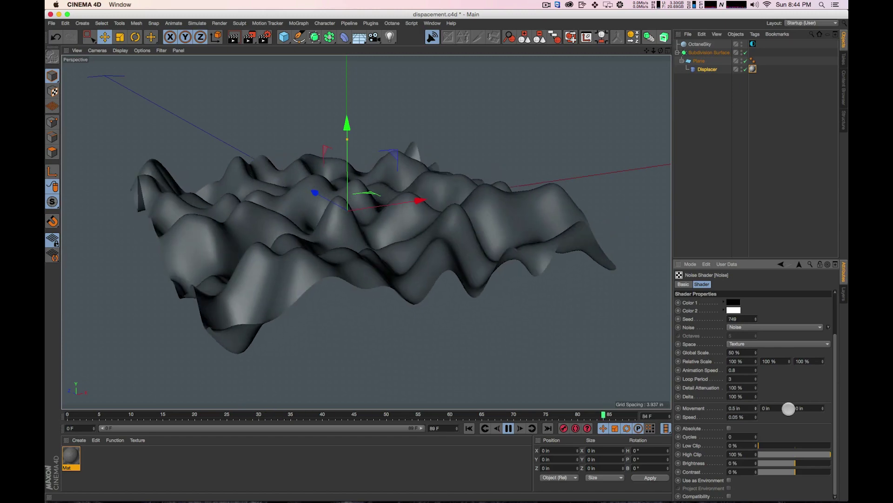
left_click(770, 408)
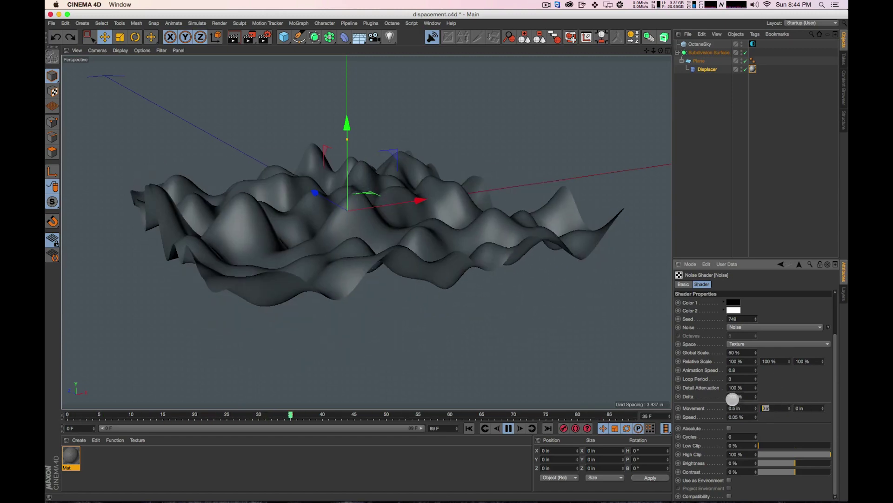
key("Return")
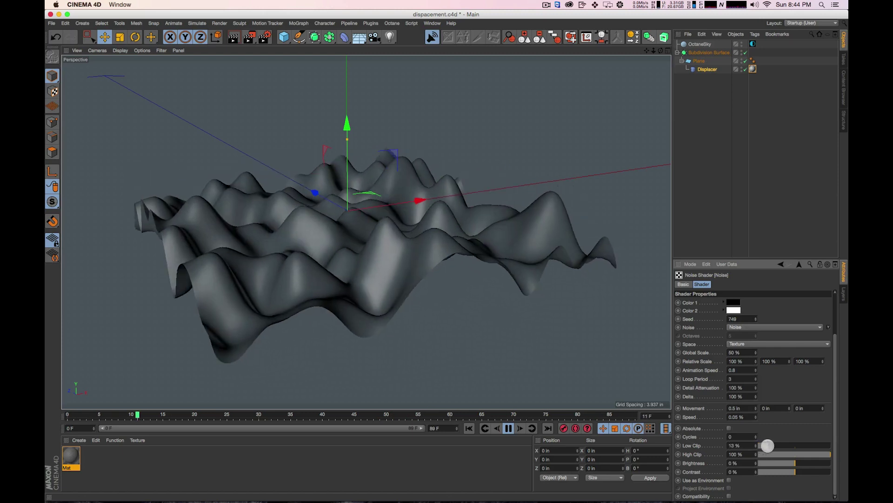
left_click_drag(774, 445, 799, 445)
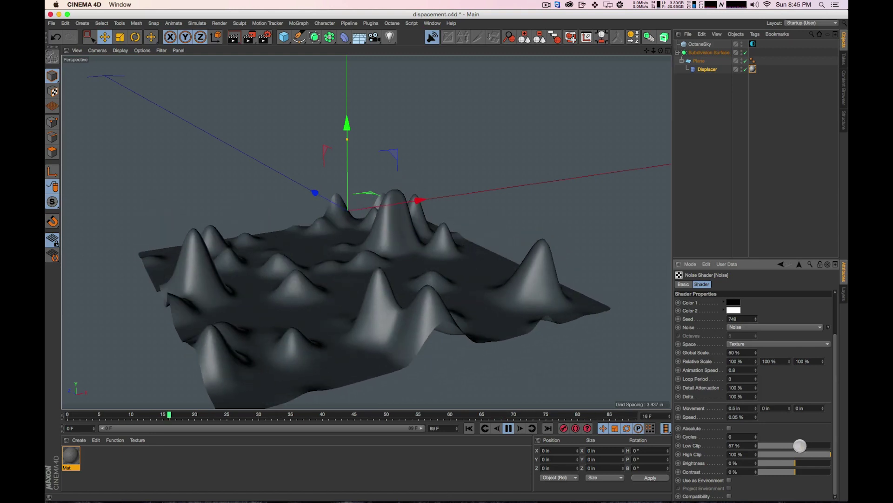
left_click_drag(800, 445, 743, 443)
left_click_drag(828, 456, 790, 452)
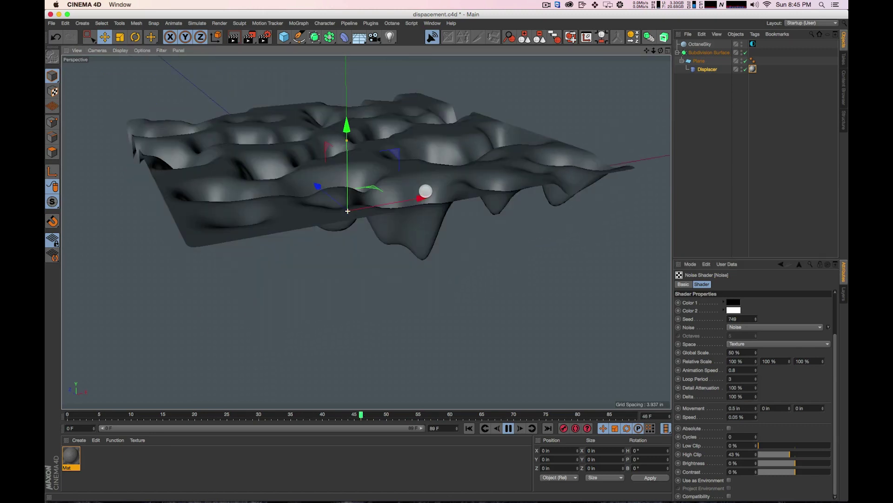
left_click_drag(347, 211, 348, 191, "alt")
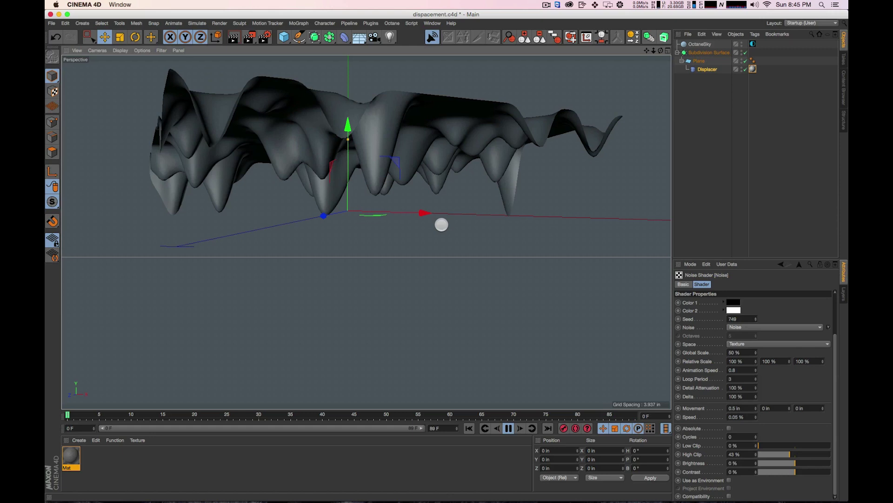
left_click_drag(442, 225, 433, 196, "alt")
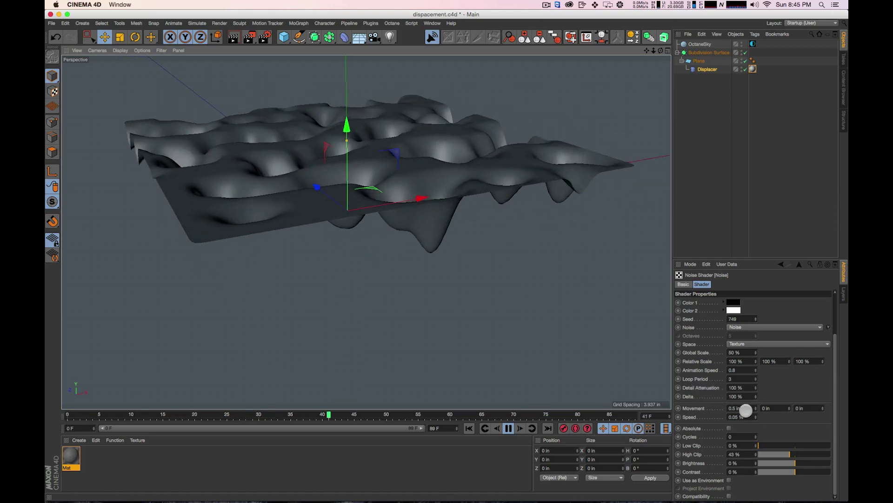
left_click_drag(783, 454, 831, 454)
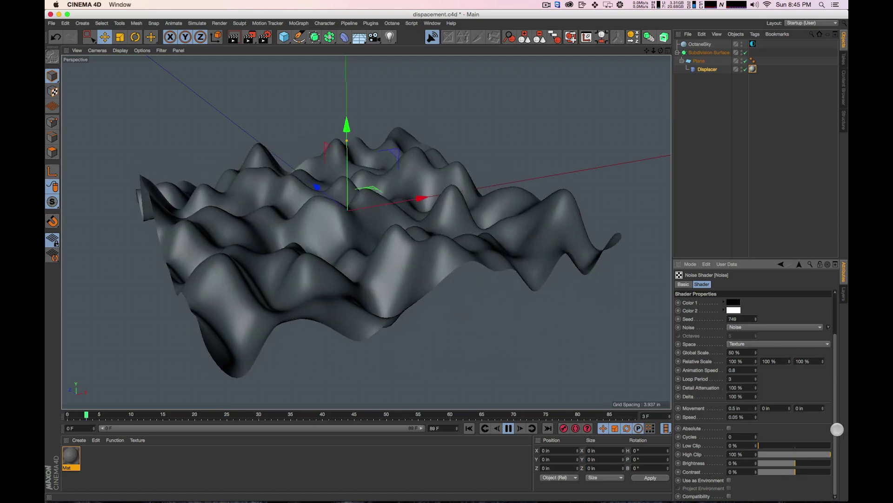
Raise the Noise shader's Brightness to 6 % and retune its Contrast for sharper, taller hills
scroll(837, 429, "up", 2)
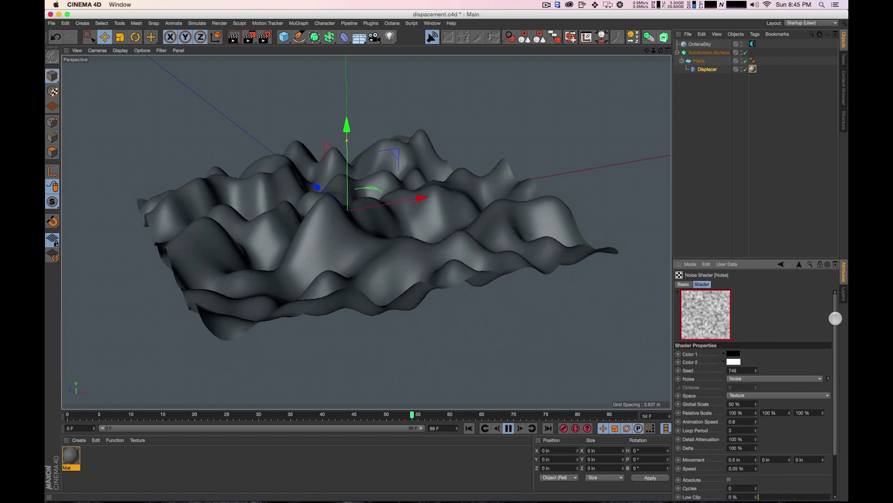
scroll(813, 435, "down", 2)
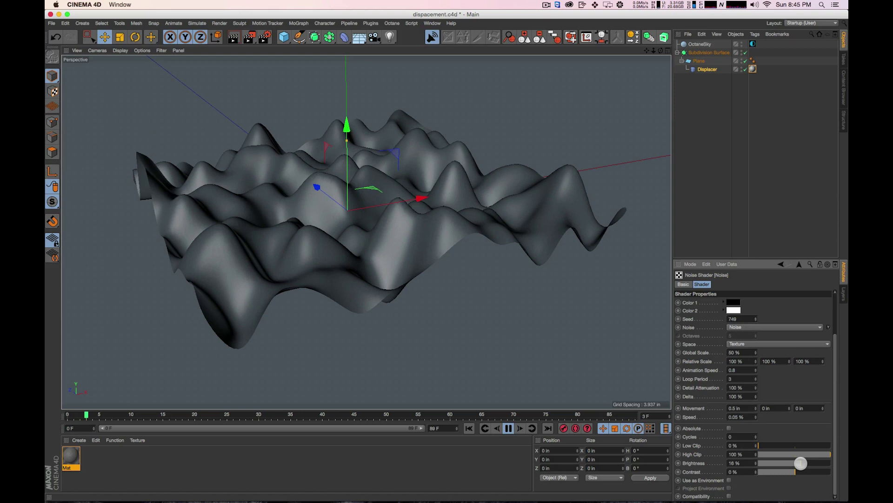
mouse_move(801, 463)
left_mouse_down()
mouse_move(816, 461)
mouse_move(772, 466)
mouse_move(797, 466)
left_mouse_up()
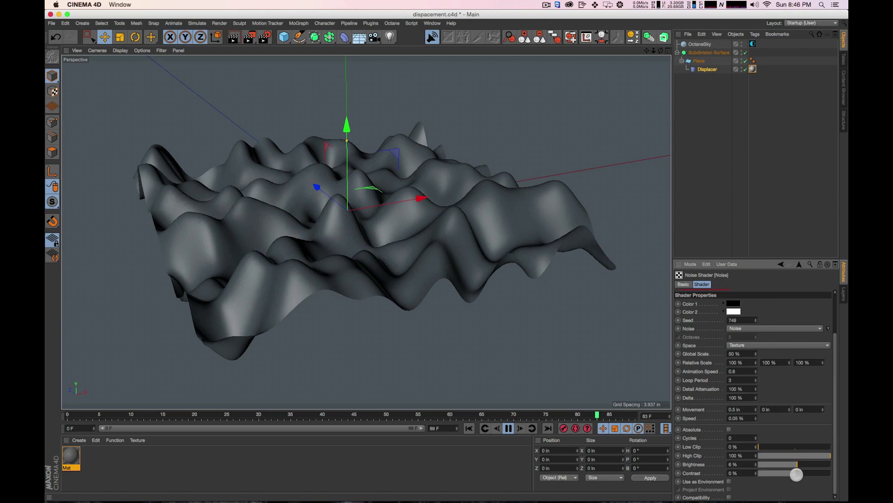
left_click_drag(805, 473, 837, 362)
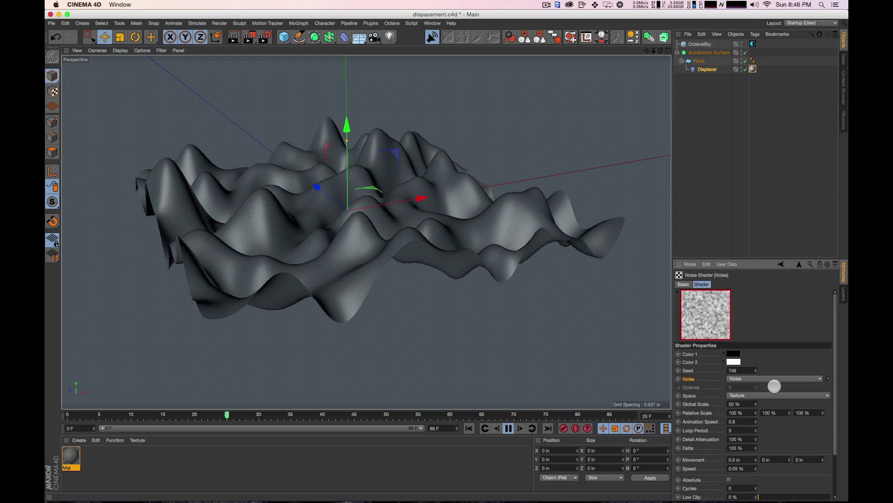
left_click(775, 379)
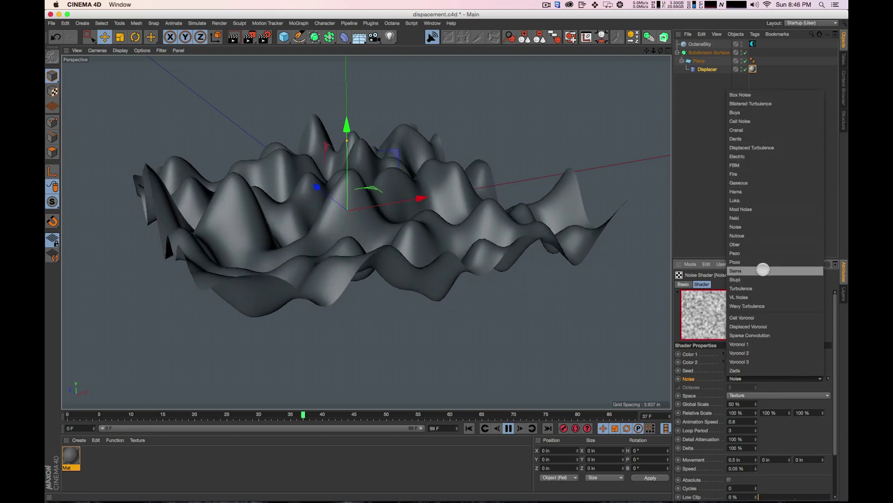
left_click(751, 122)
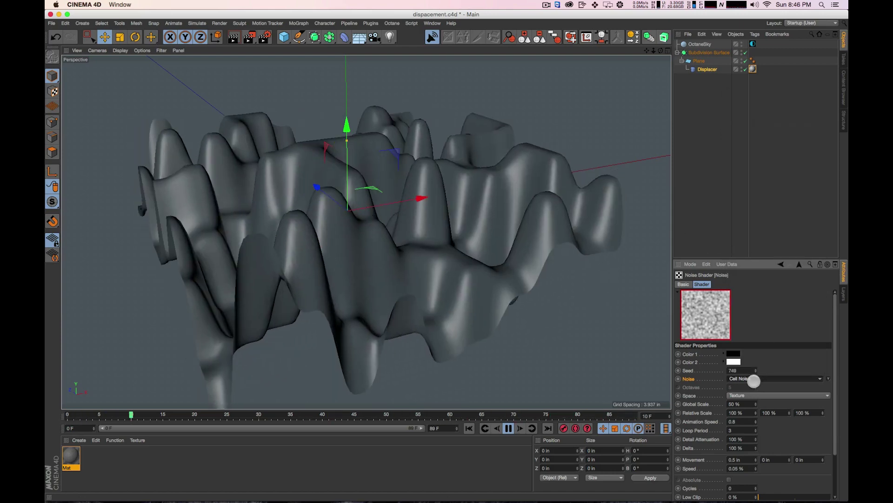
scroll(754, 380, "down", 1)
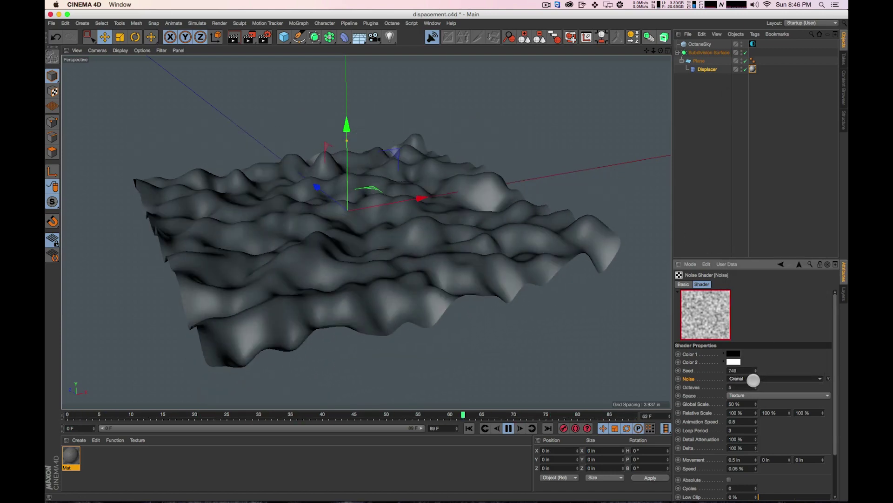
scroll(754, 380, "down", 2)
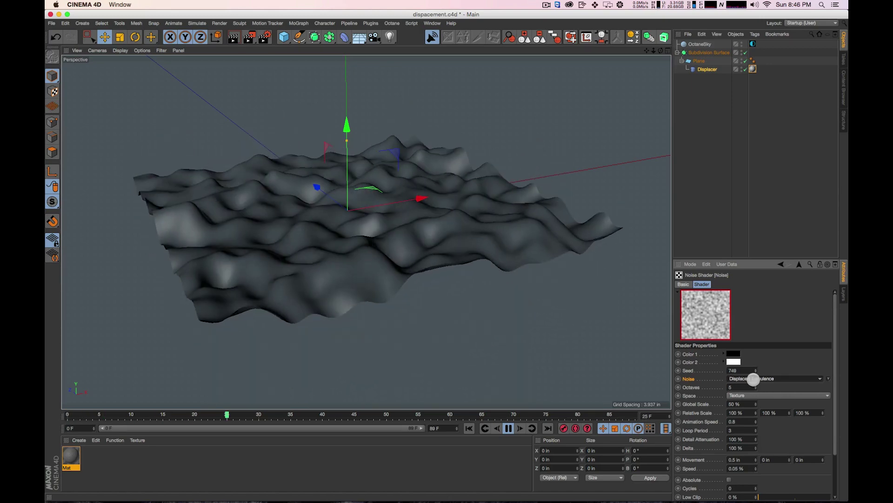
scroll(754, 379, "down", 2)
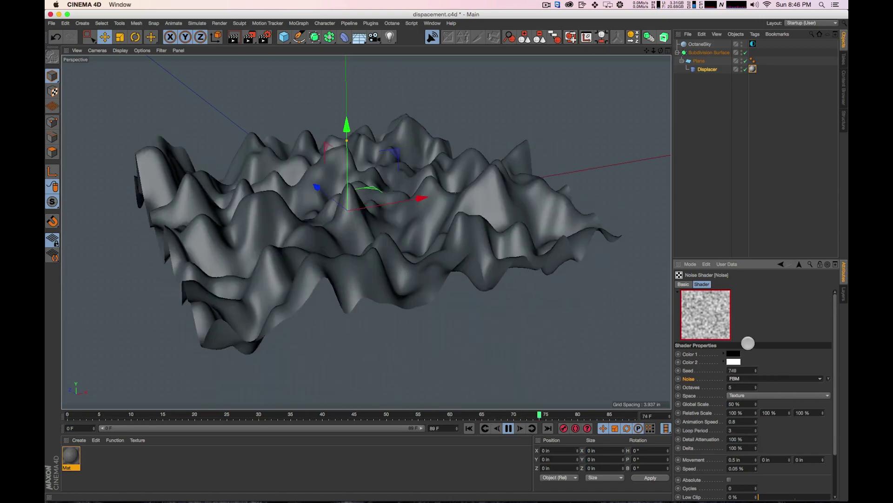
scroll(754, 379, "down", 2)
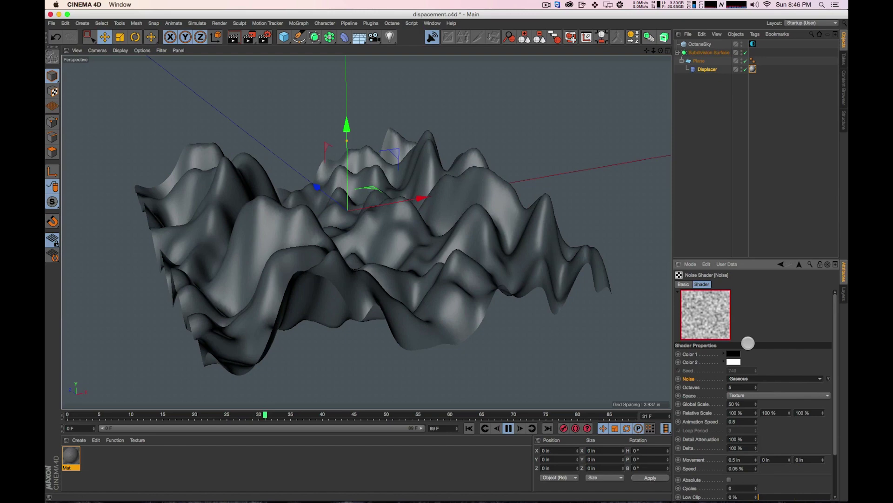
scroll(754, 378, "down", 3)
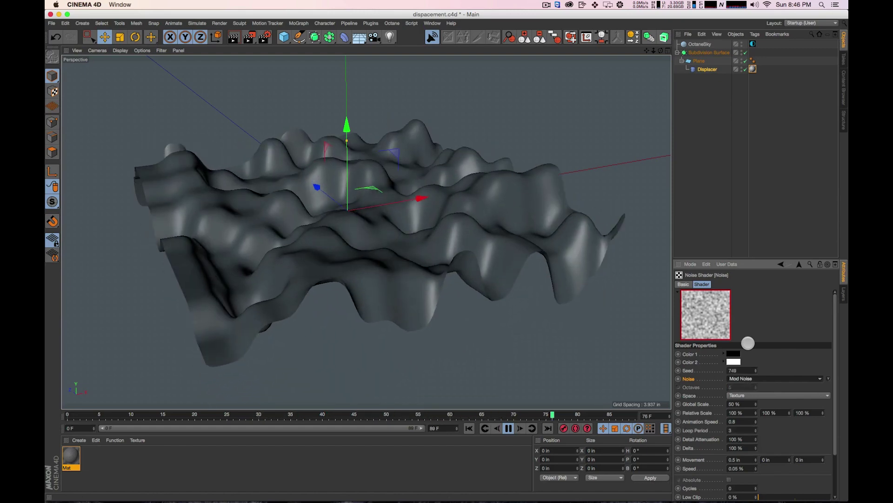
scroll(754, 378, "down", 1)
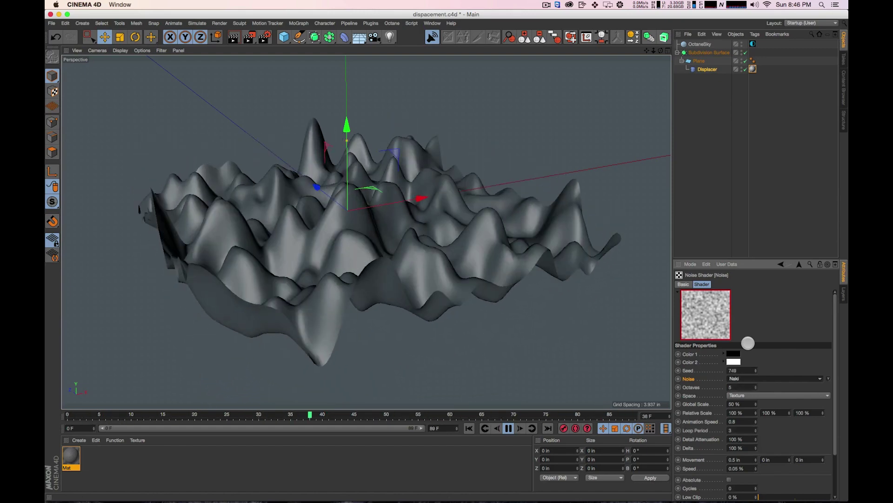
scroll(753, 378, "down", 1)
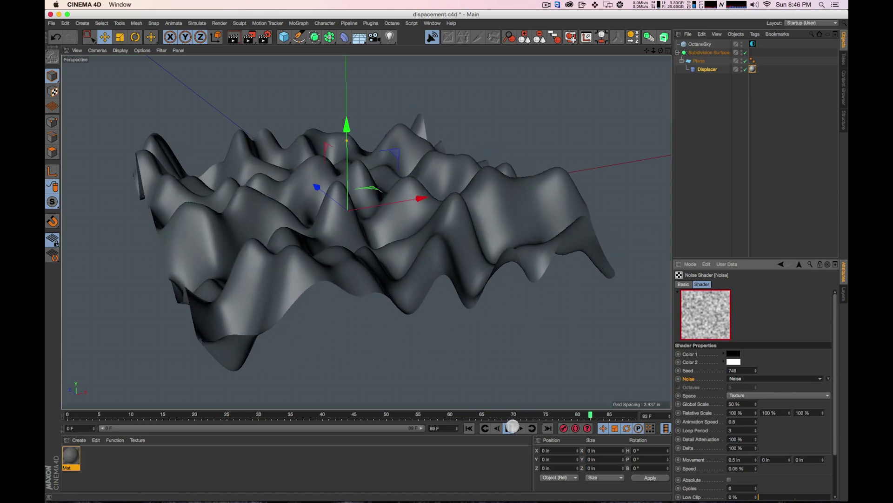
left_click(744, 379)
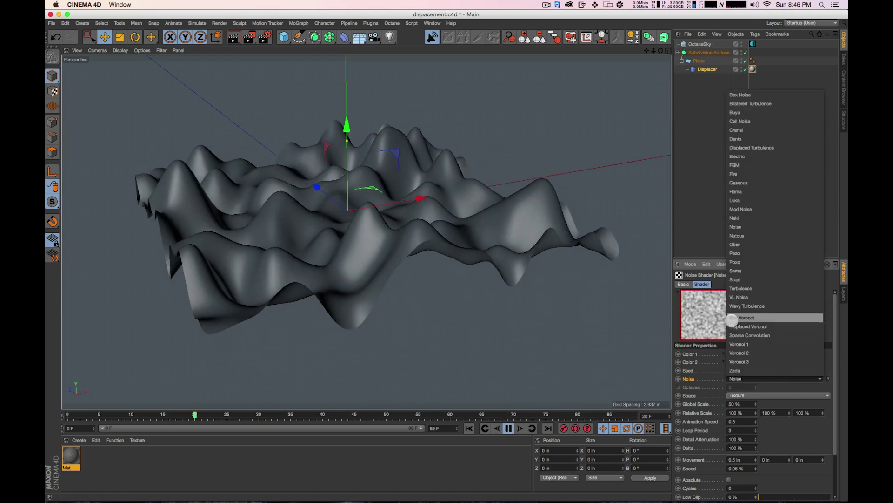
Keep the plain Noise, then wrap the Color texture in a Layer shader and open it
left_click(740, 226)
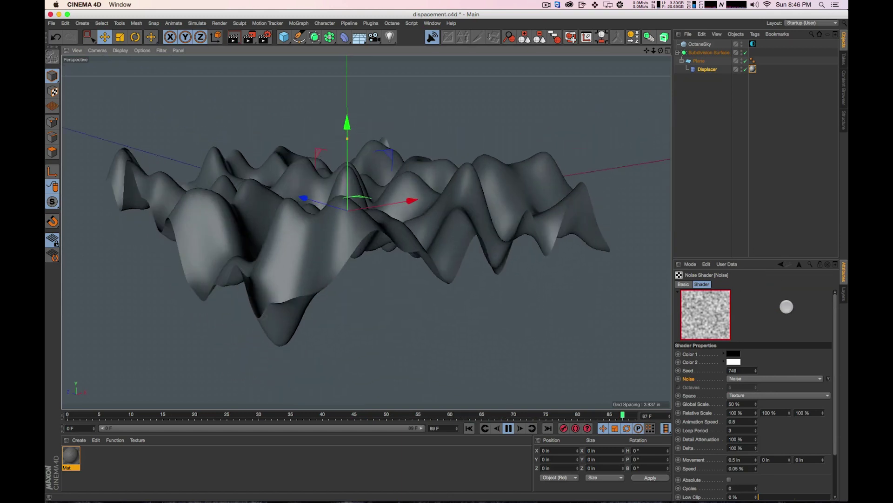
left_click(800, 264)
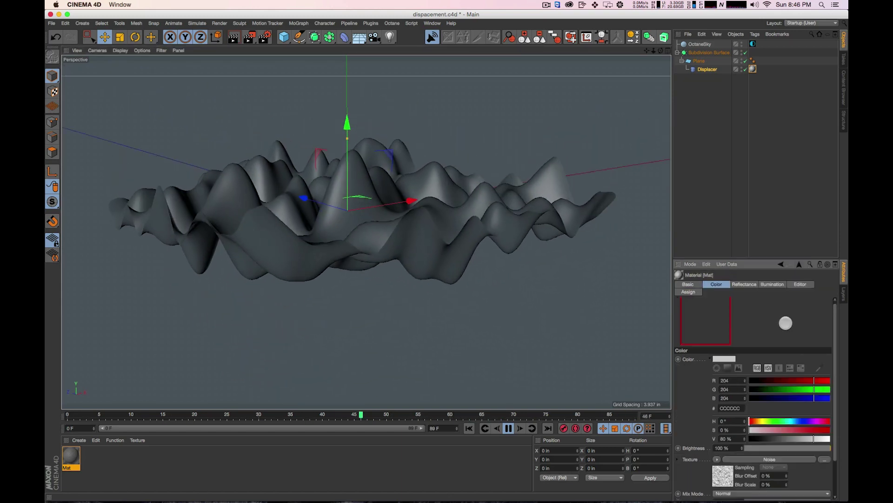
scroll(833, 328, "down", 3)
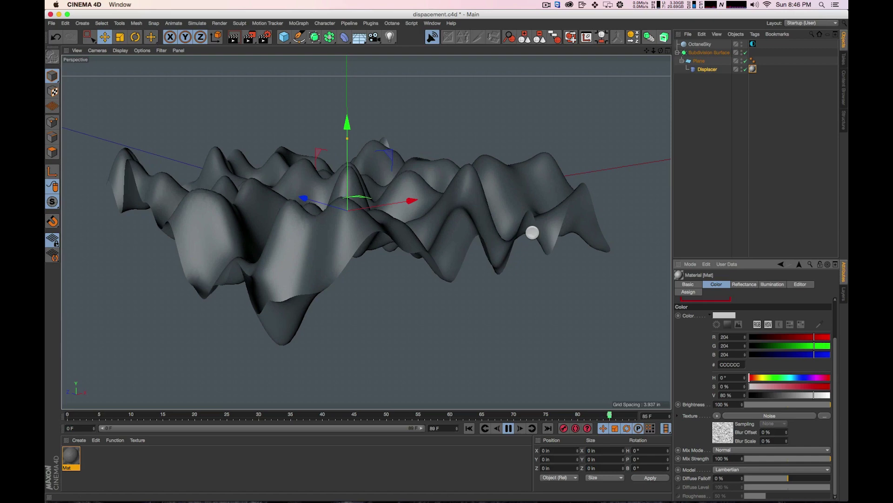
left_click_drag(532, 231, 523, 211, "alt")
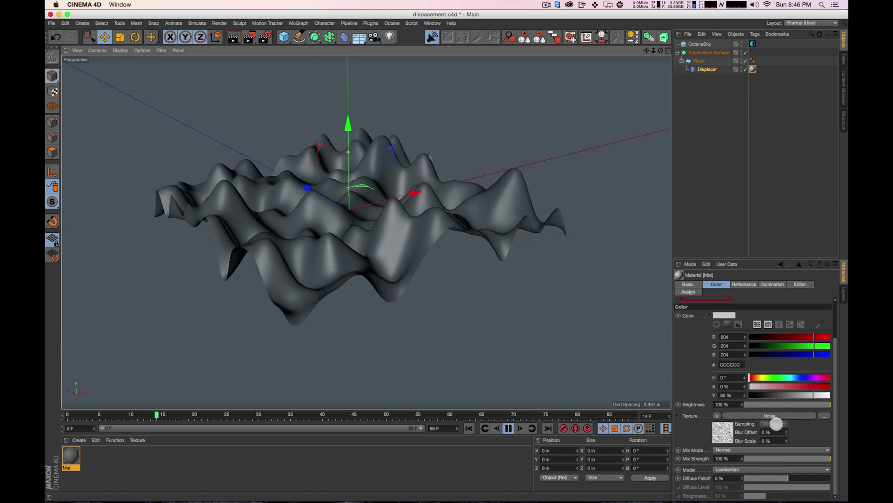
left_click(717, 414)
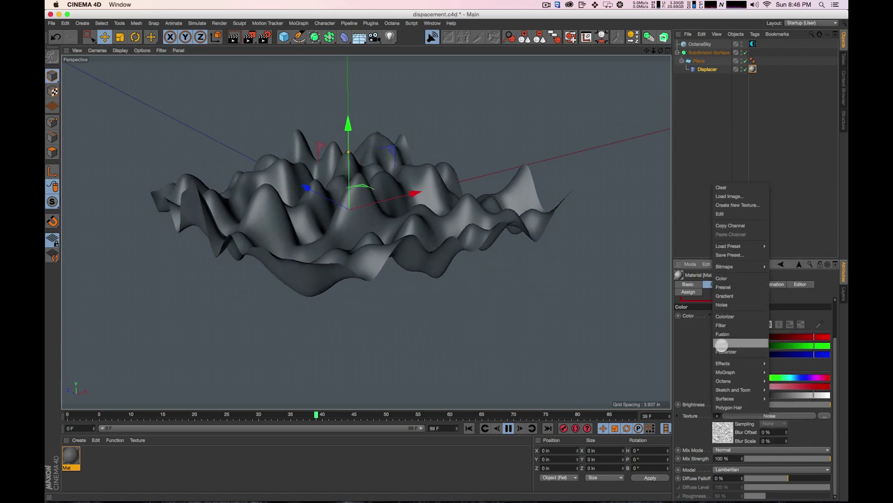
left_click(734, 343)
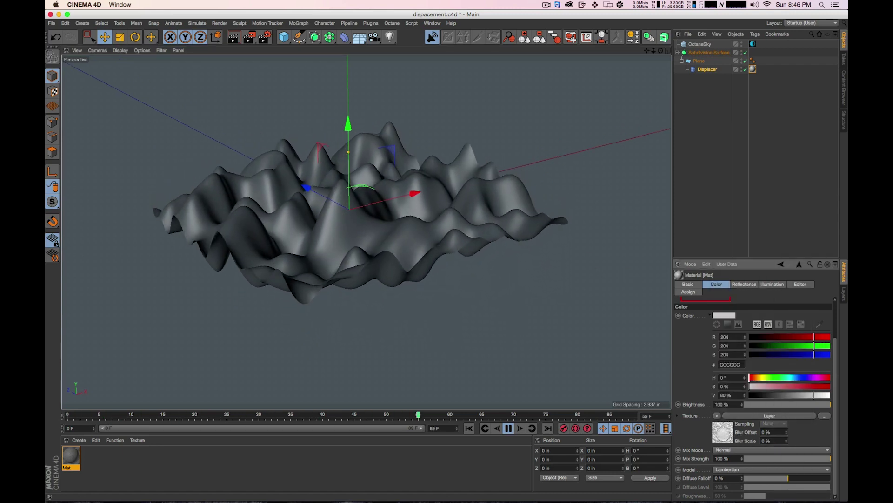
left_click(770, 416)
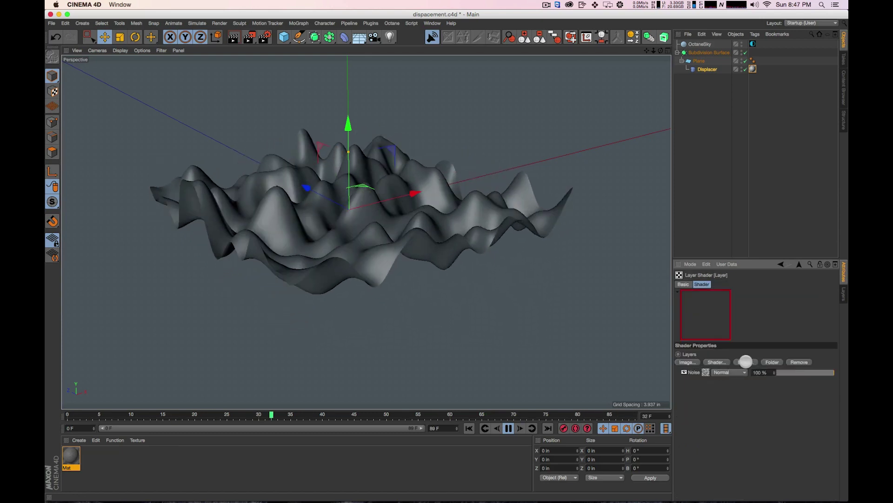
Add a Gradient layer above the Noise and set its Type to 2D - Circular
left_click(721, 361)
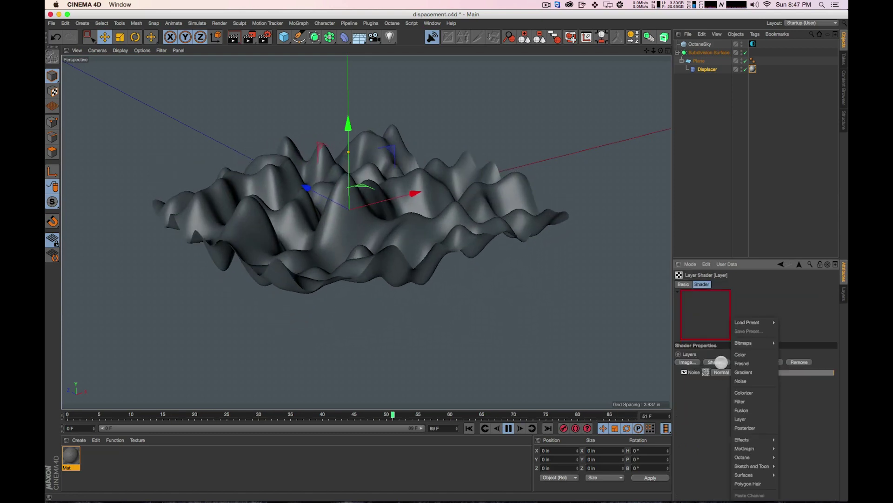
left_click(743, 372)
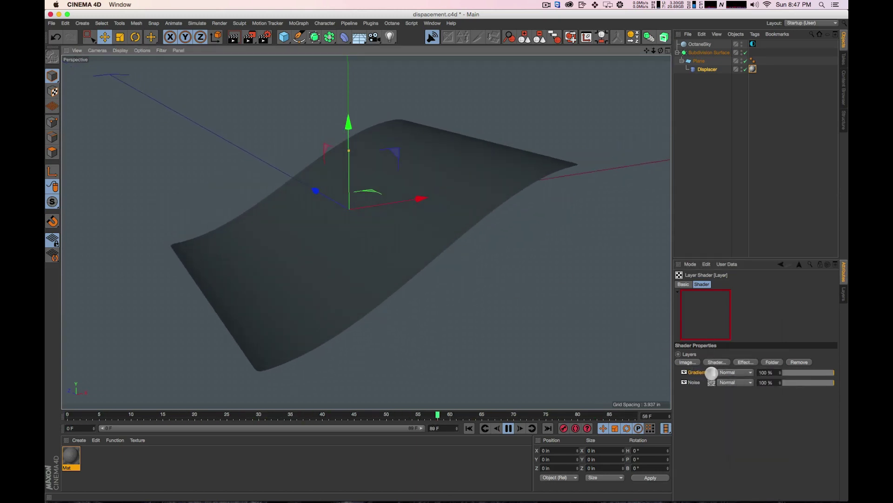
left_click(714, 372)
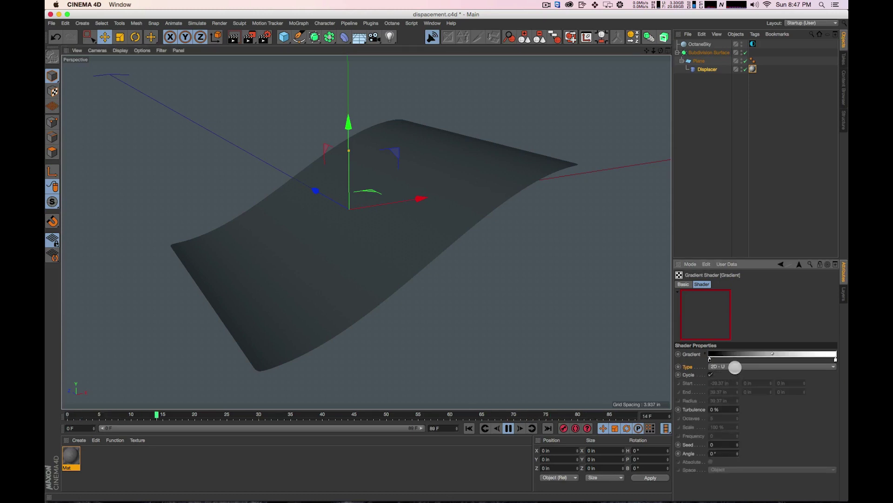
left_click(735, 367)
left_click(740, 409)
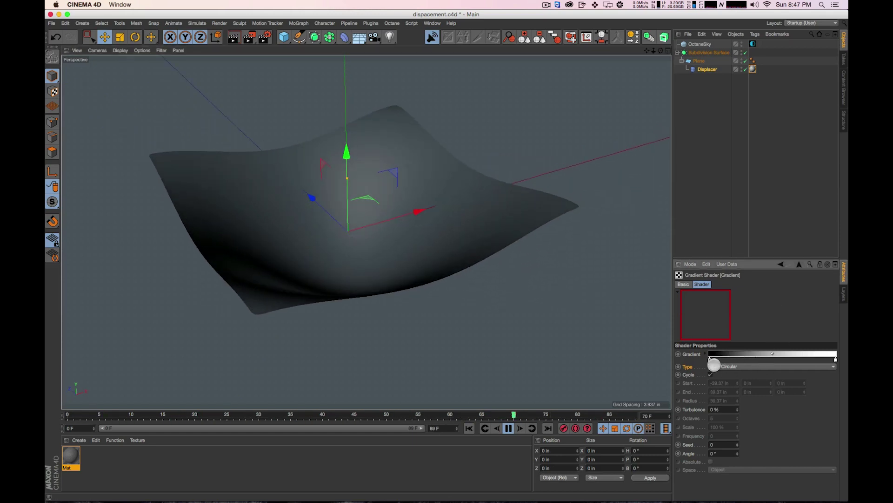
Move the gradient's black and white stops inward to reshape the bowl, checking the view
left_click_drag(714, 365, 736, 359)
left_click_drag(837, 362, 806, 360)
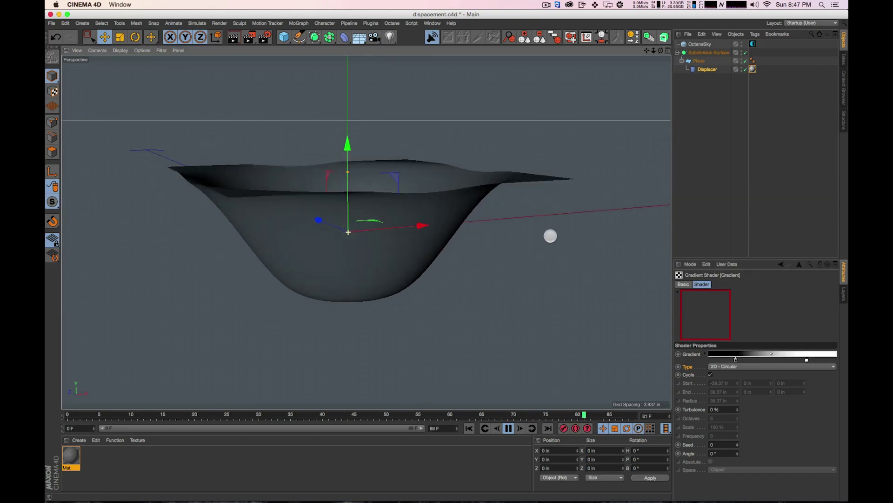
left_click_drag(548, 235, 677, 289, "alt")
left_click_drag(492, 218, 513, 257, "alt")
Set the Gradient layer's blend mode to Multiply and inspect the wavy bowl from below
left_click(800, 264)
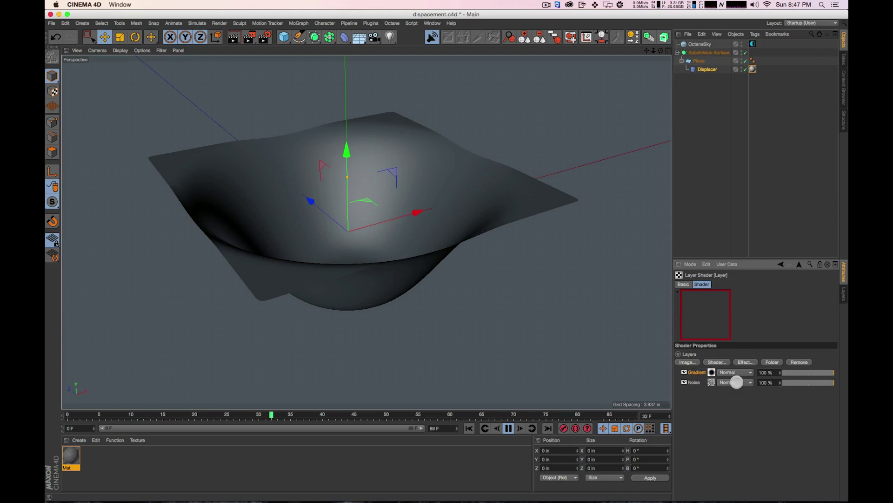
left_click(730, 373)
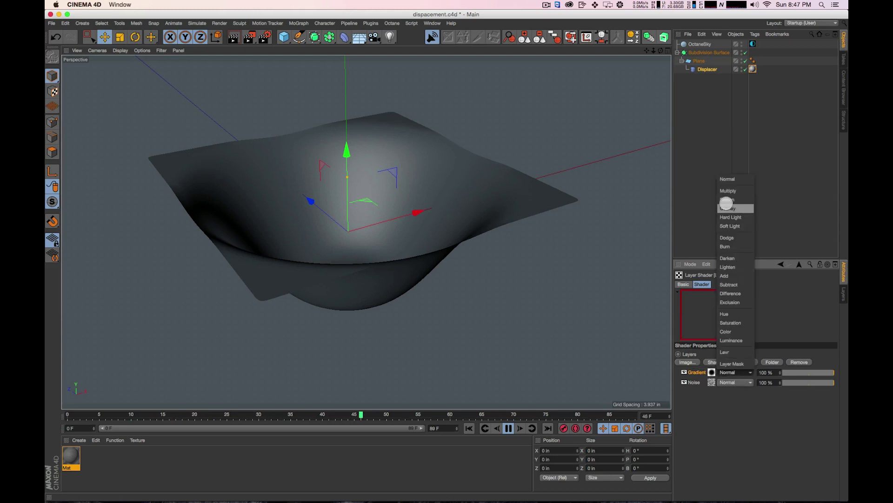
left_click(731, 188)
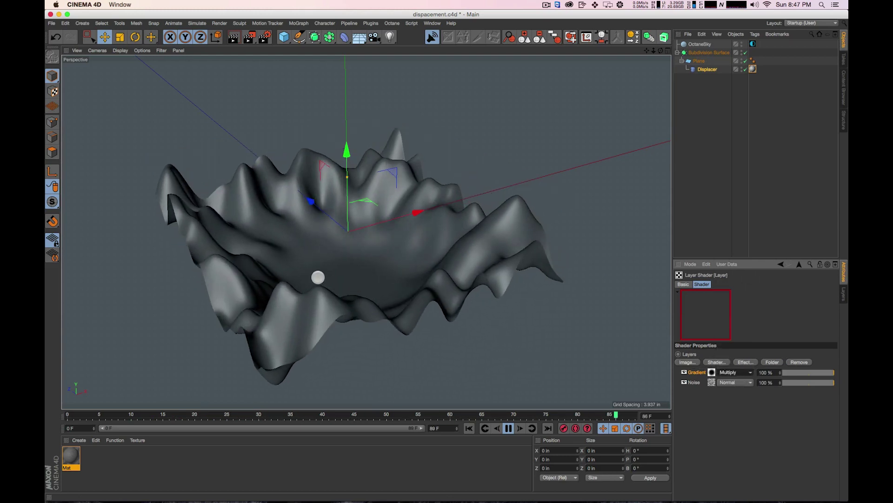
left_click_drag(446, 284, 465, 257, "alt")
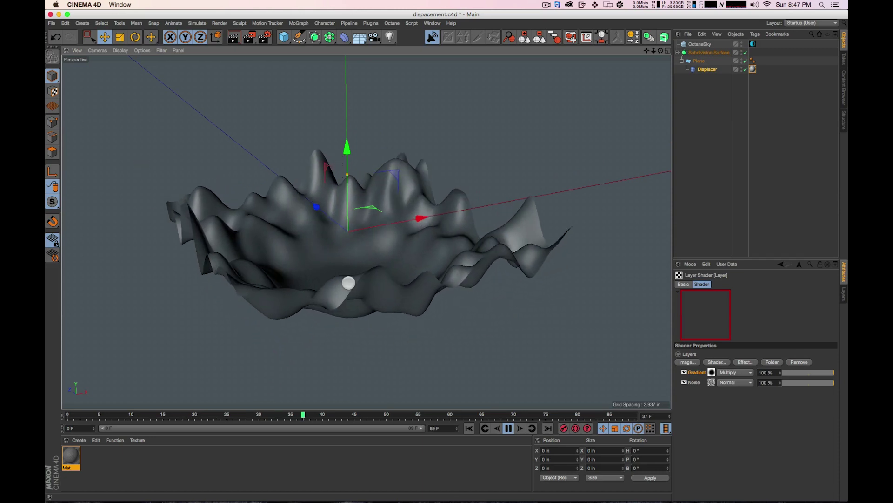
left_click_drag(652, 309, 600, 270, "alt")
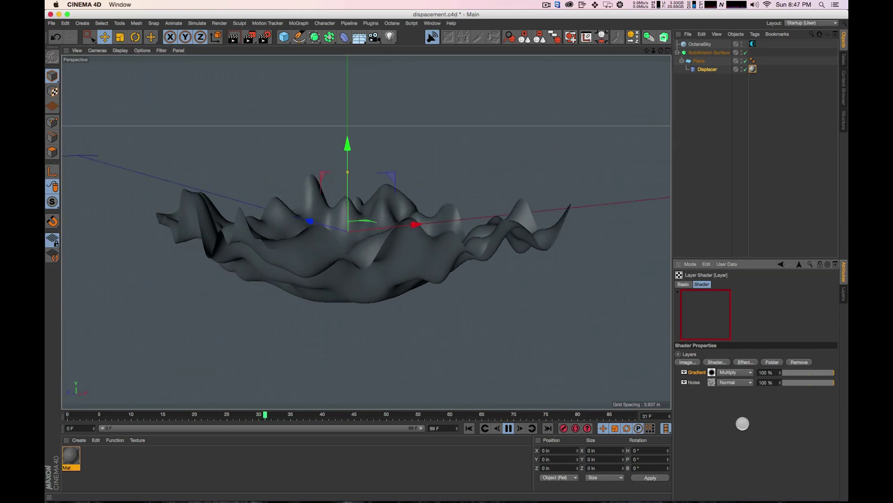
Create a new material Mat.1 coloured 0000CC and drag it onto the Plane
left_click(797, 264)
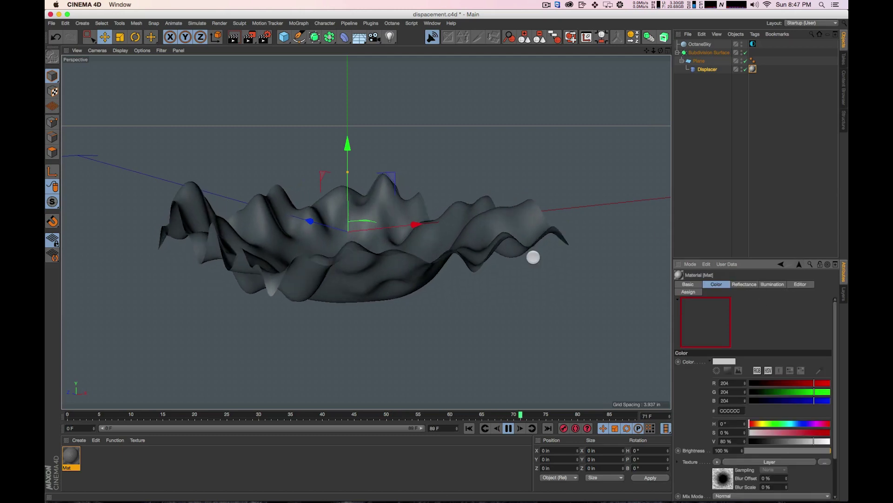
left_click_drag(348, 218, 348, 231, "alt")
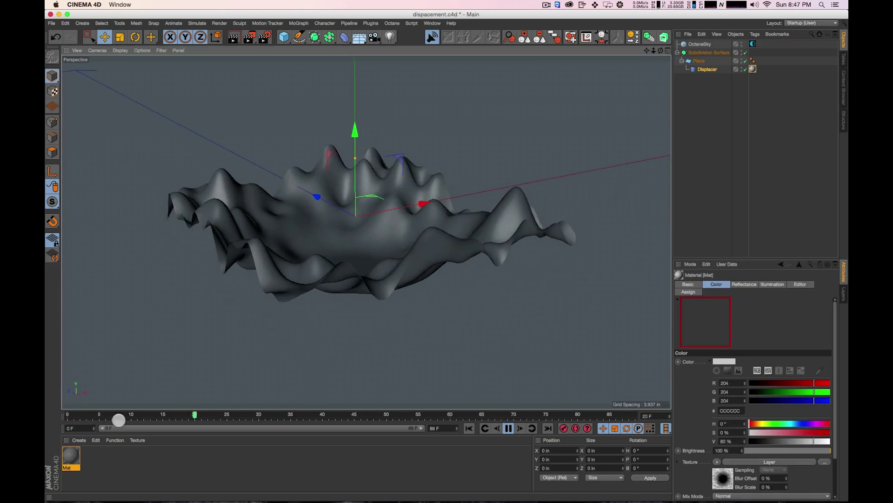
left_click(177, 474)
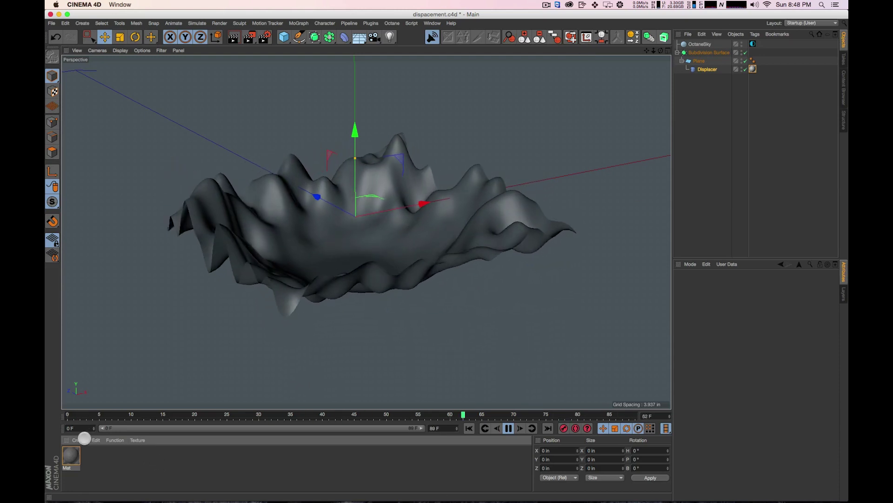
left_click(84, 438)
left_click(161, 470)
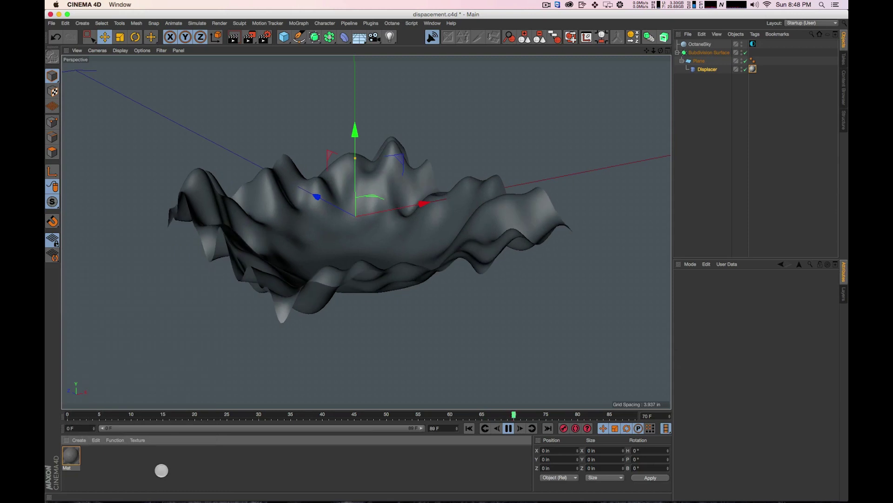
double_click(162, 470)
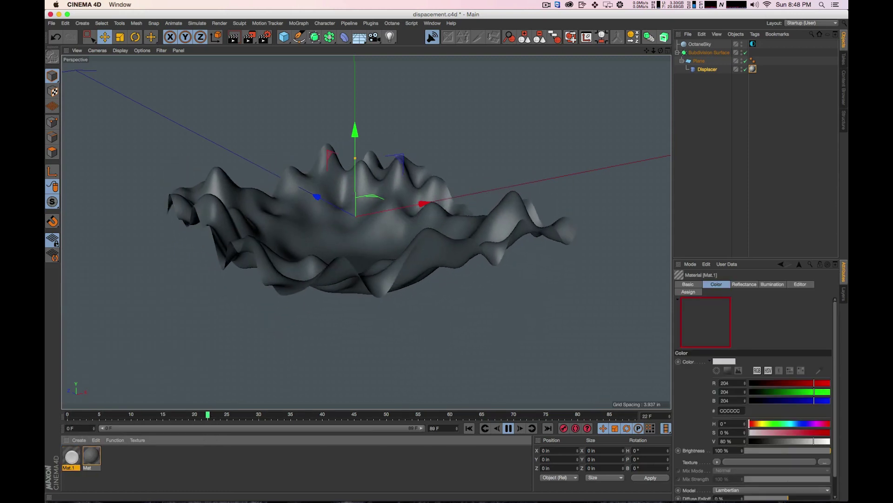
left_click_drag(790, 384, 704, 395)
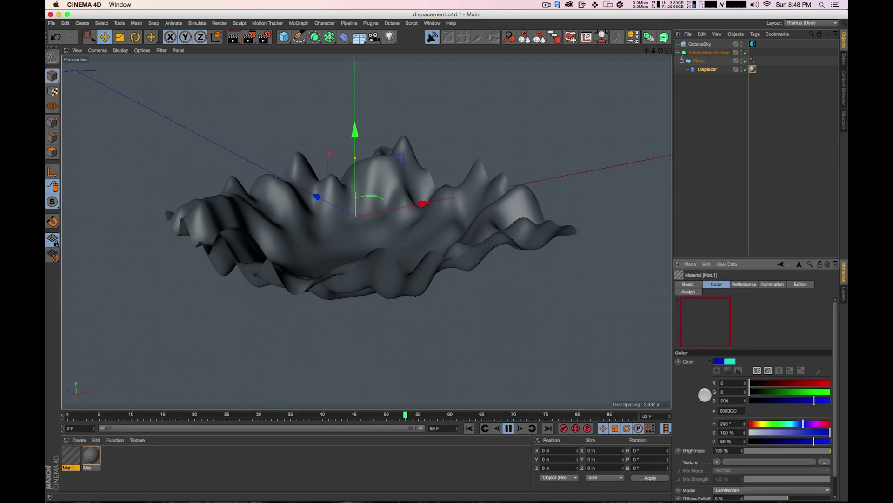
left_click_drag(74, 455, 384, 254)
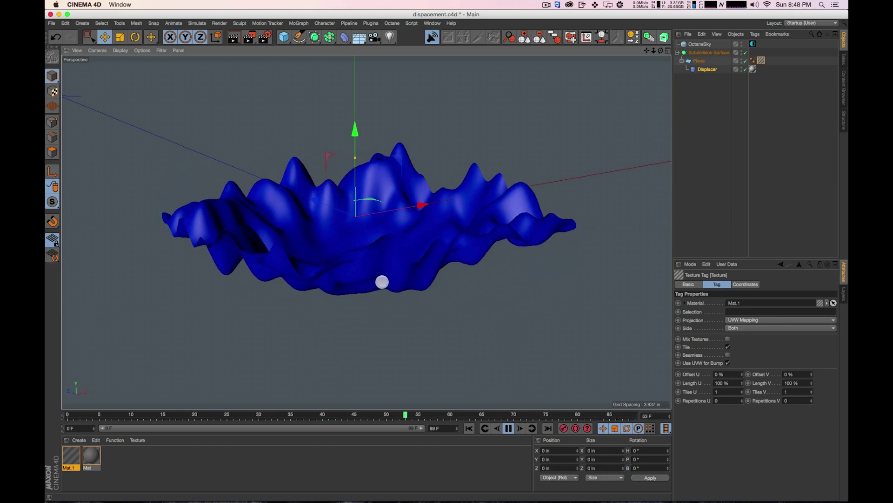
Create an Octane Material, apply it to the Plane, and set Diffuse R and G to 0
left_click_drag(418, 251, 424, 218, "alt")
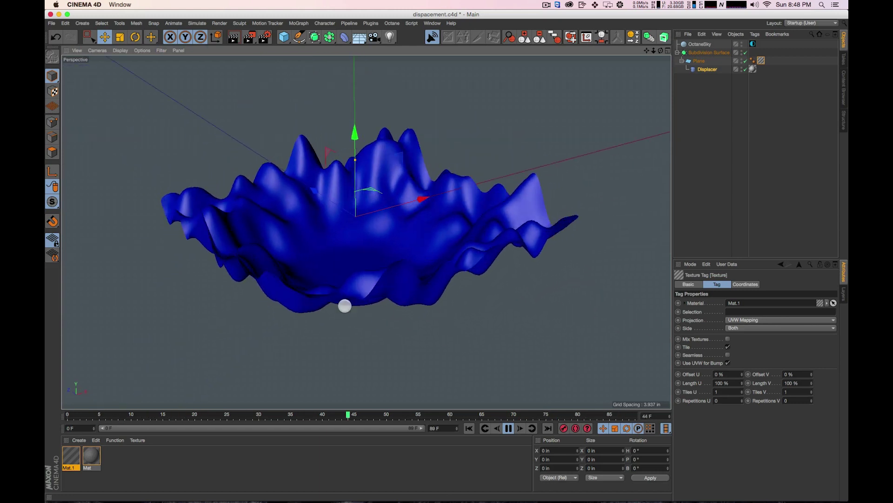
left_click(79, 441)
mouse_move(112, 377)
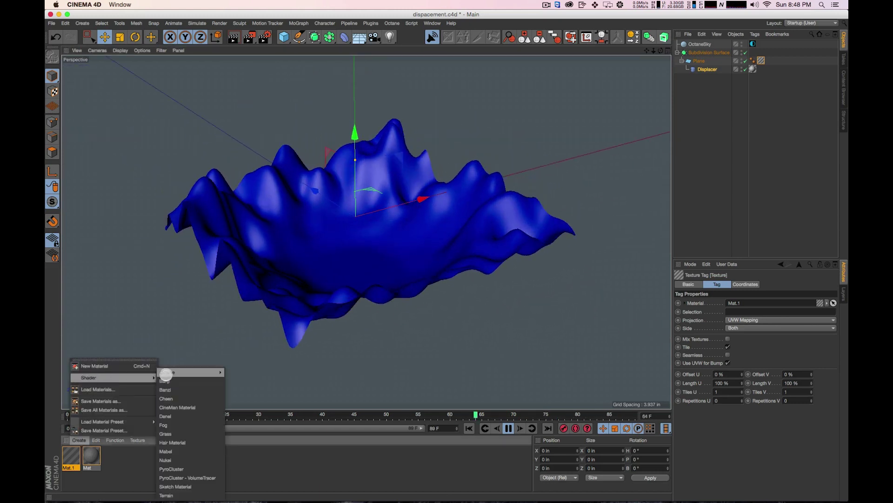
mouse_move(186, 372)
left_click(239, 371)
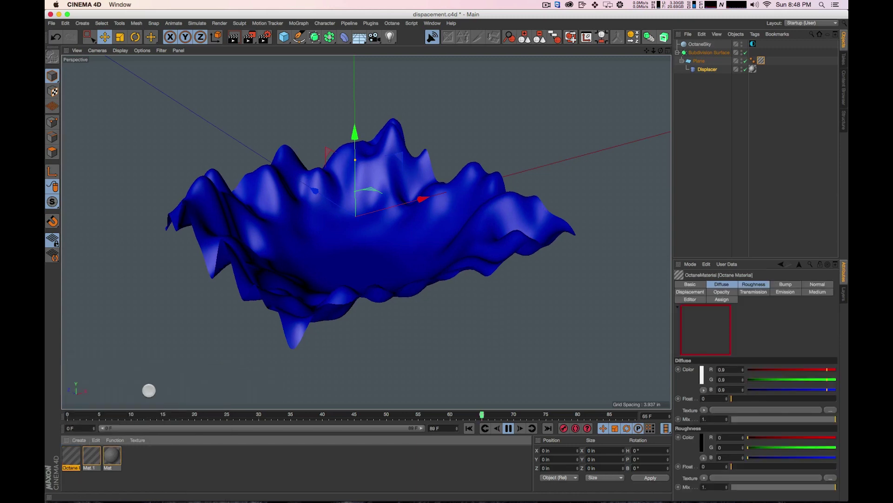
left_click_drag(70, 456, 389, 213)
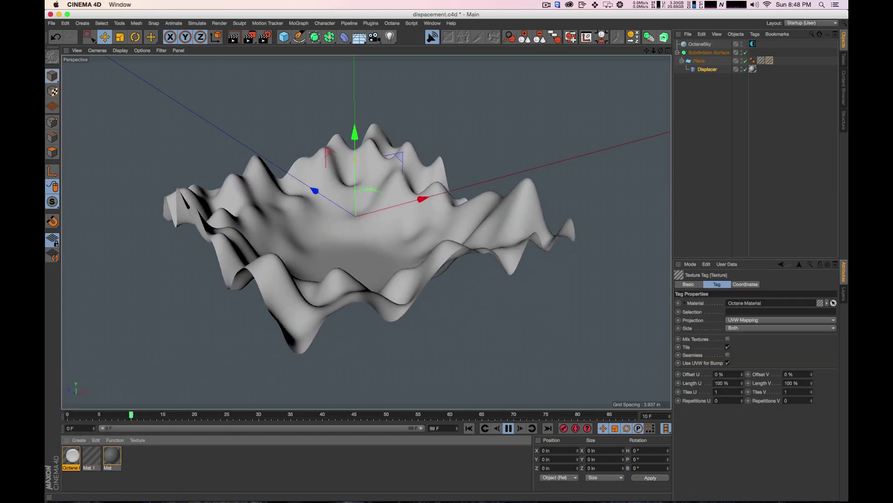
left_click(71, 456)
left_click_drag(813, 381, 409, 170)
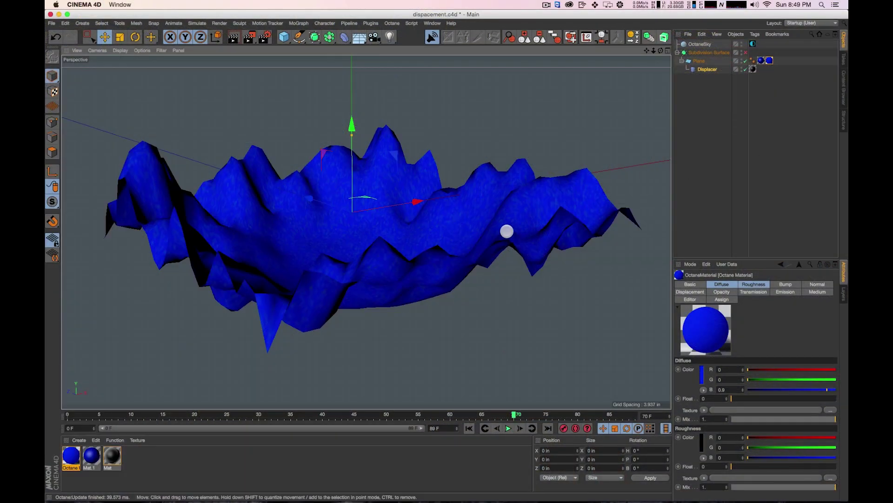
Orbit the viewport to inspect the blue displaced bowl
left_click_drag(507, 231, 510, 209, "alt")
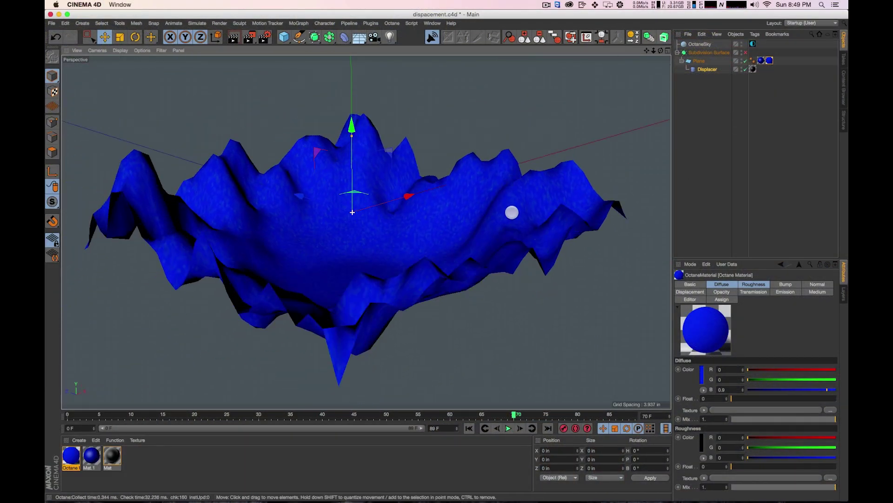